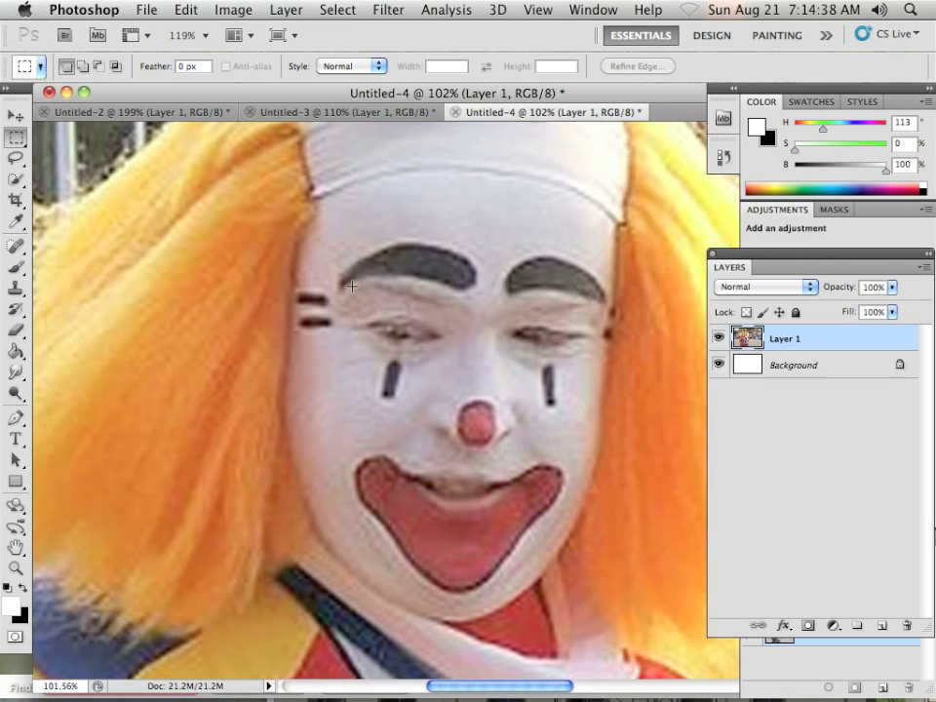
scroll(352, 285, down, 6)
scroll(352, 286, down, 8)
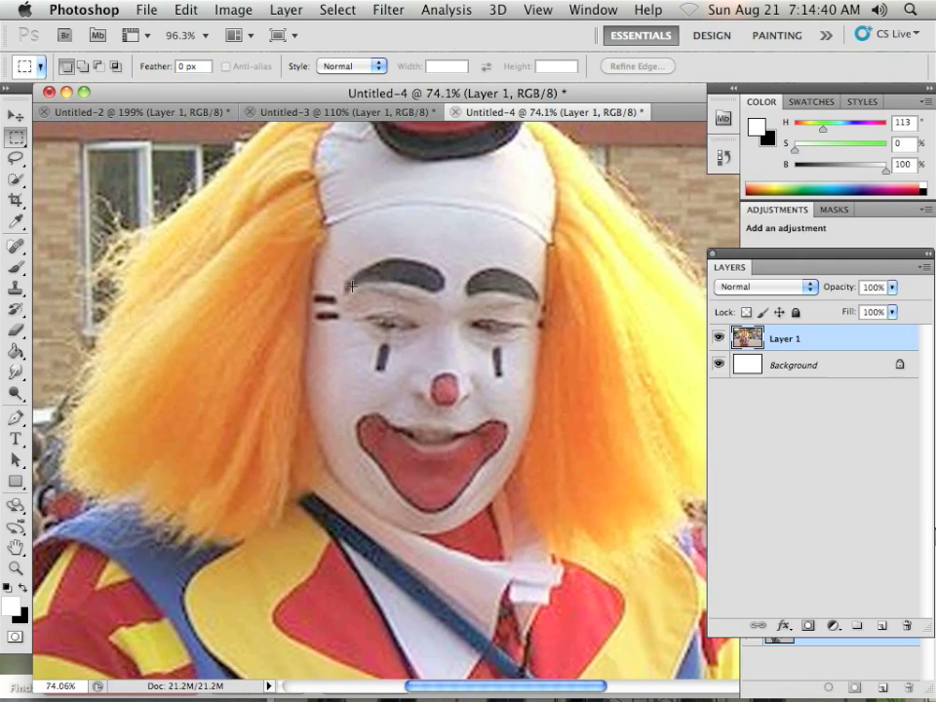
scroll(352, 286, down, 1)
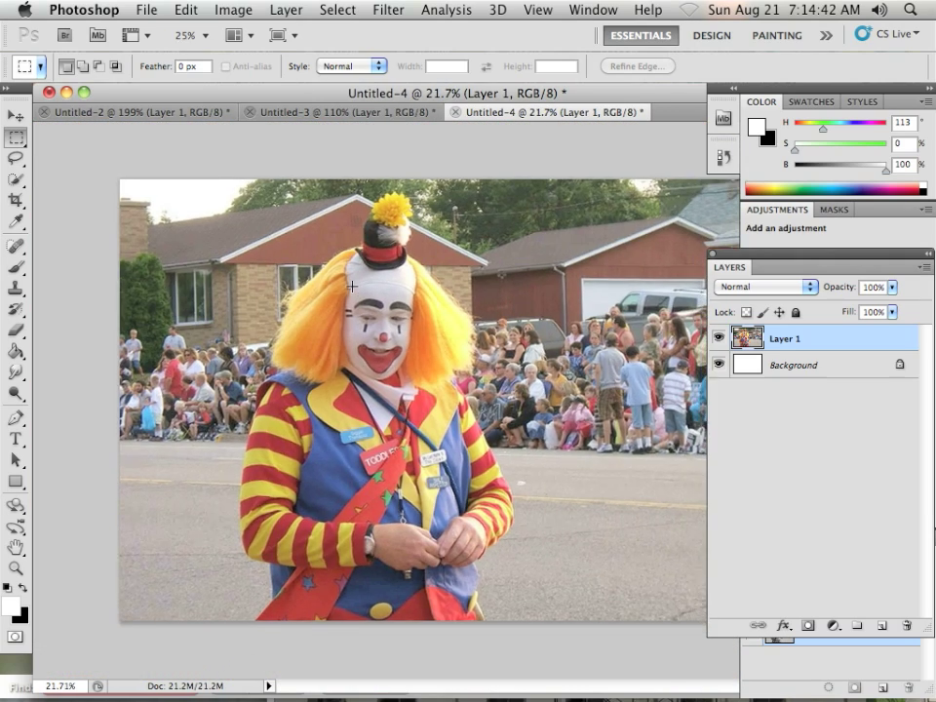
scroll(352, 286, up, 8)
scroll(352, 285, down, 4)
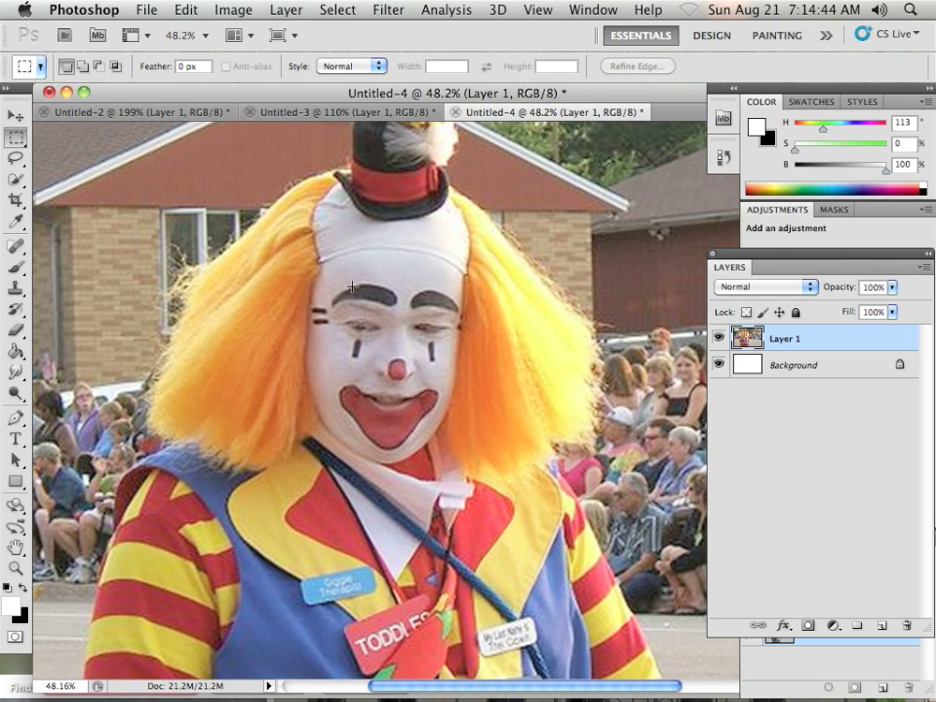
scroll(352, 286, down, 2)
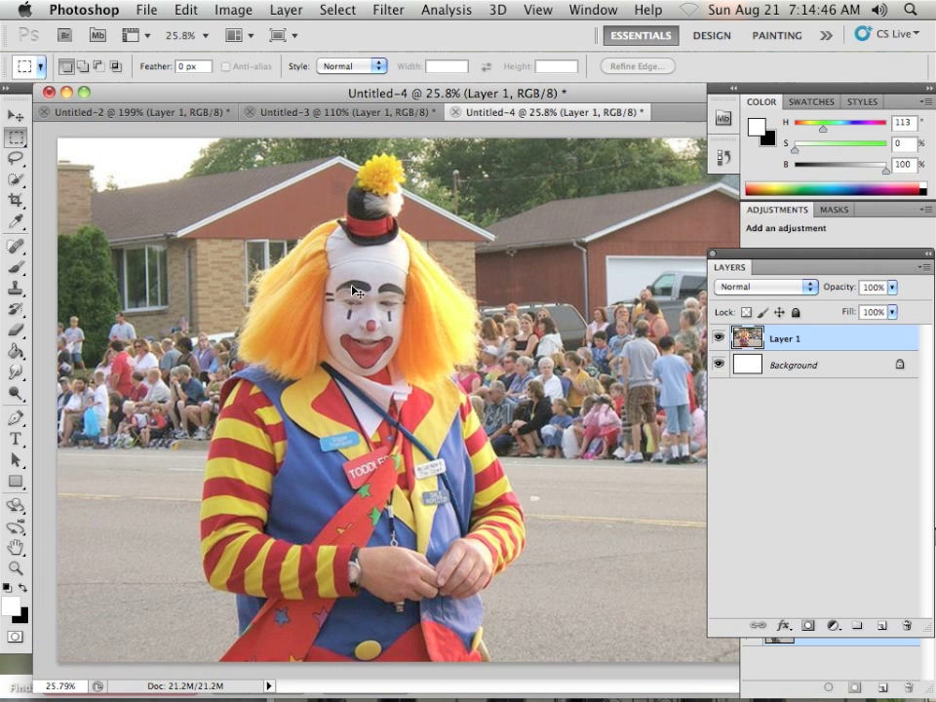
Switch to Firefox, open the full-size version of the parrot photo and inspect its detail at full resolution.
key(super+Tab)
key(super+Tab)
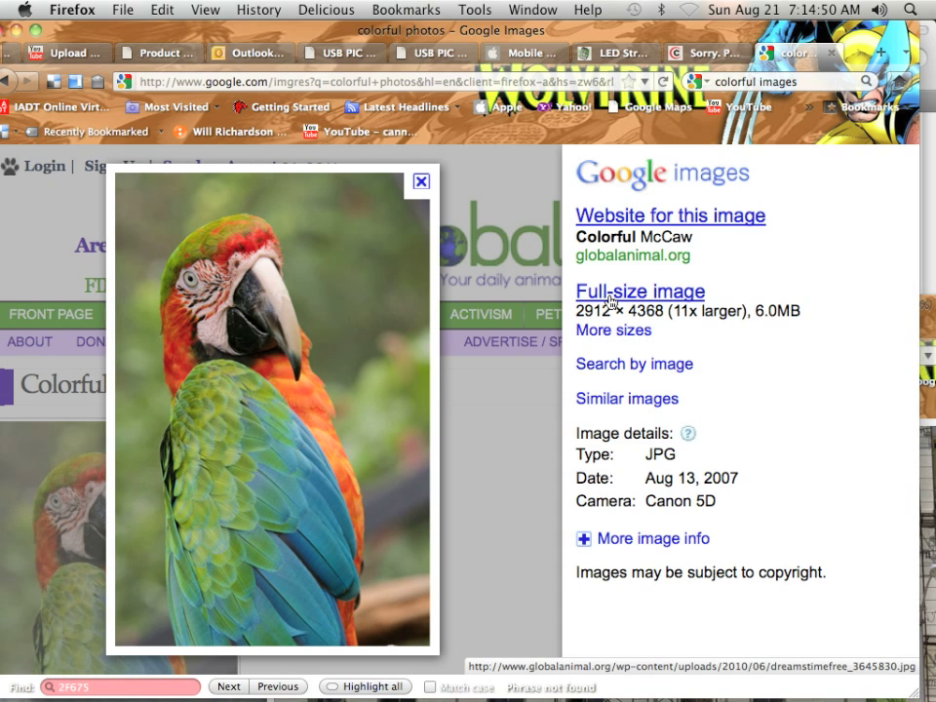
click(380, 315)
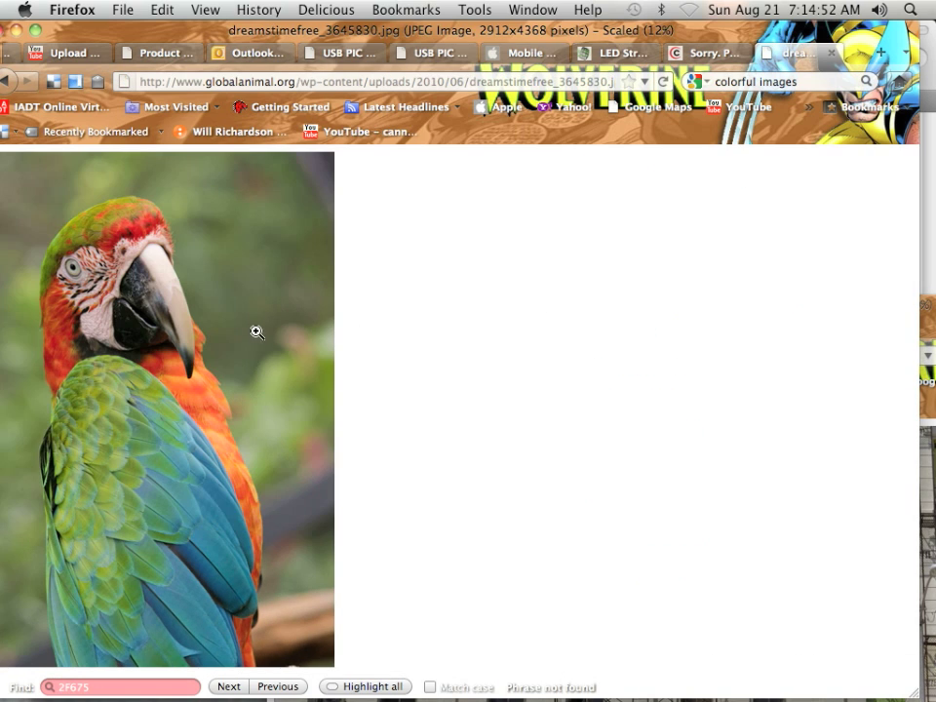
click(225, 324)
click(261, 302)
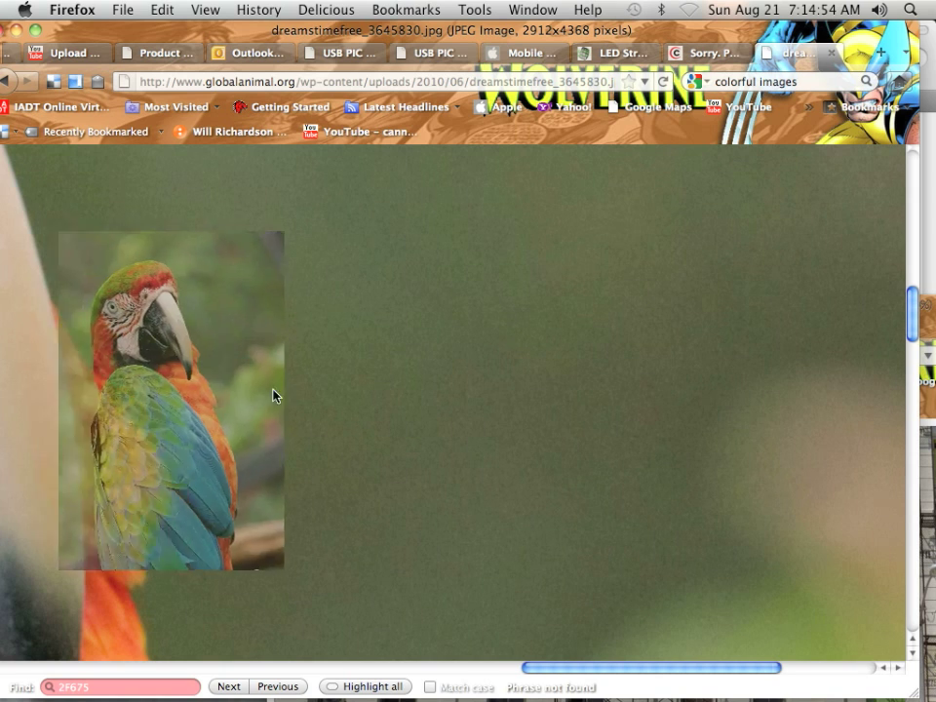
click(212, 379)
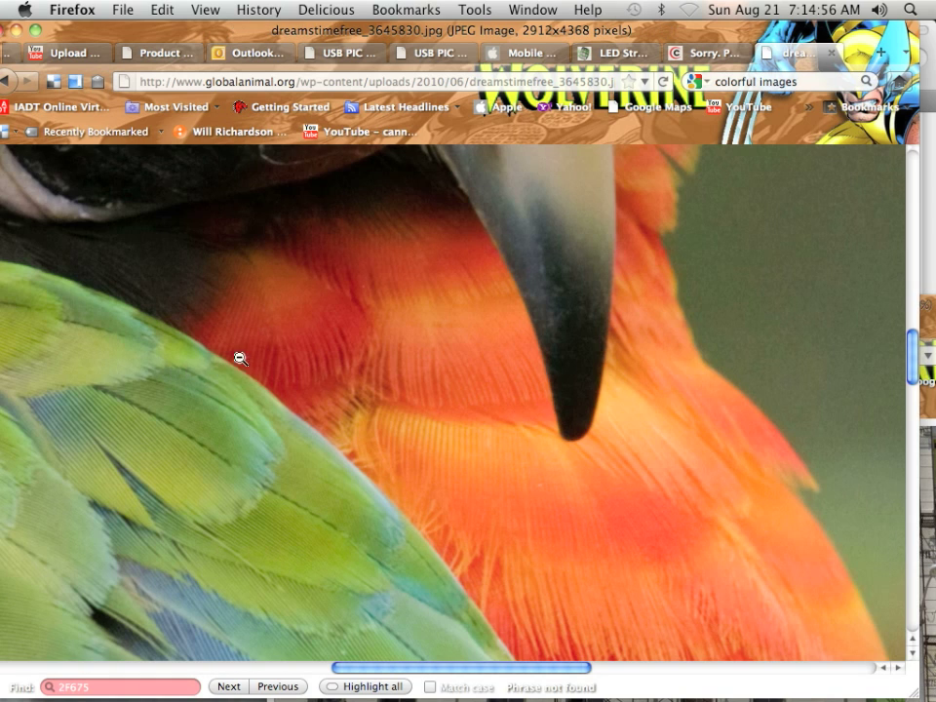
drag(307, 295, 328, 338)
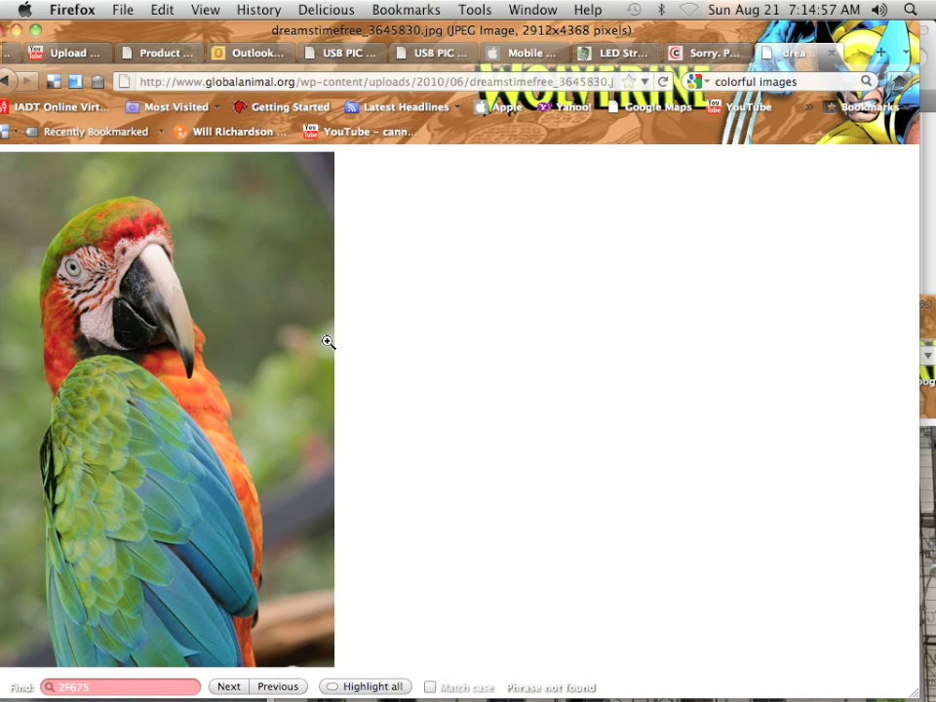
Copy the full-size parrot image from the browser and switch back to Photoshop.
right_click(165, 304)
click(205, 318)
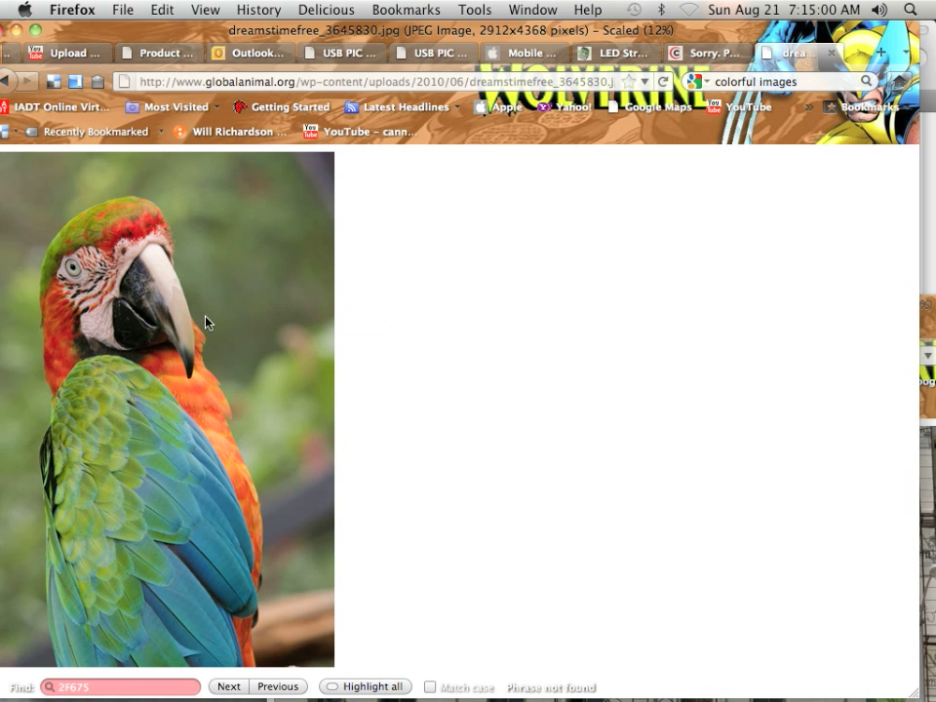
key(super+Tab)
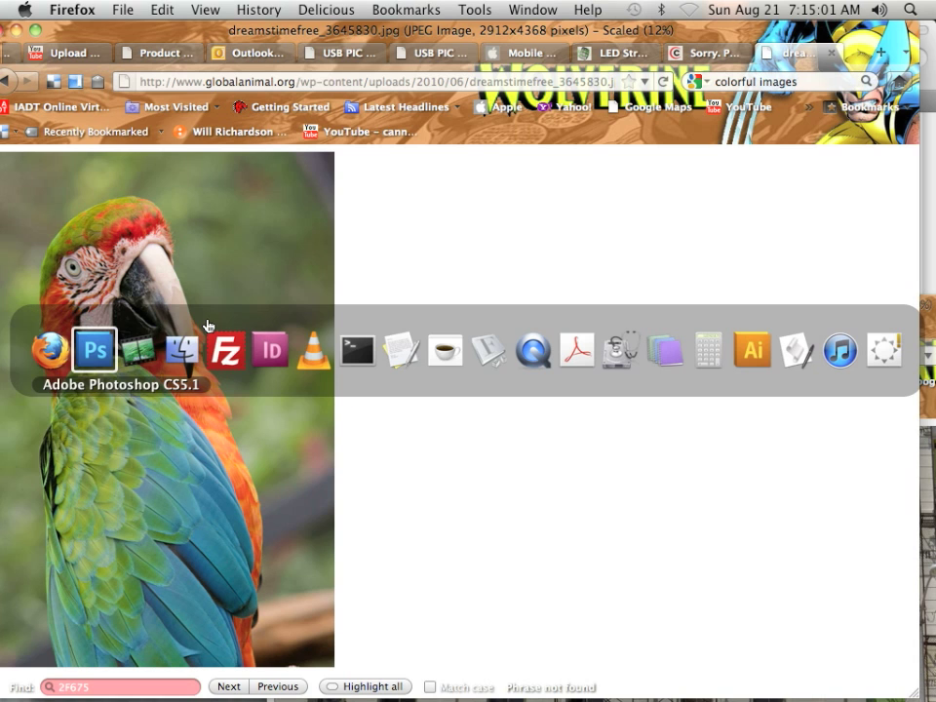
click(109, 345)
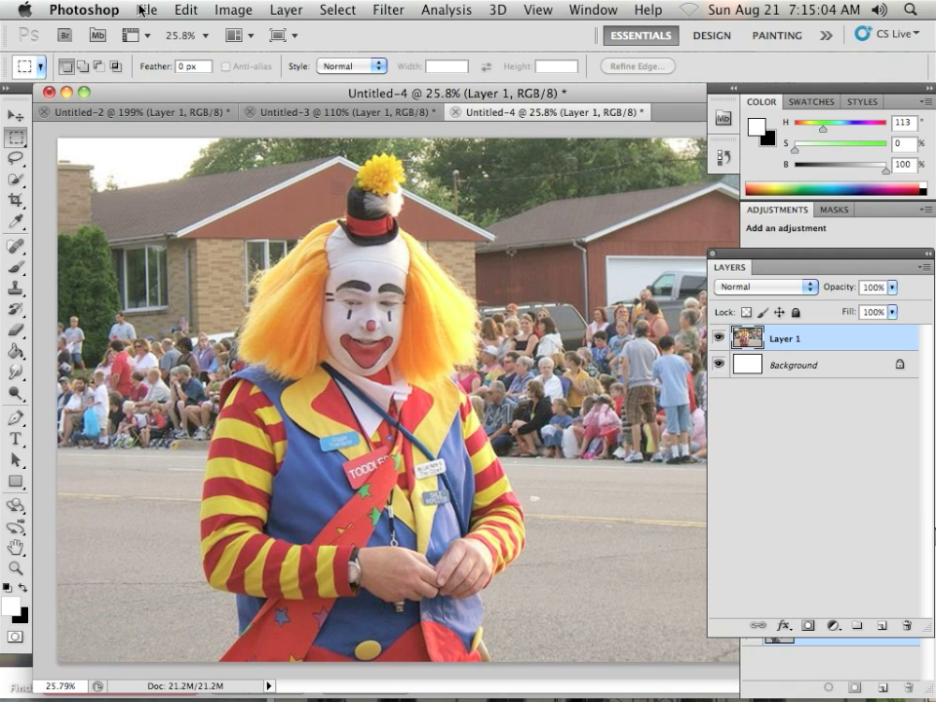
Create a new 2912 × 4368 pixel document from the Clipboard preset and paste the copied parrot image into it.
click(145, 9)
click(154, 31)
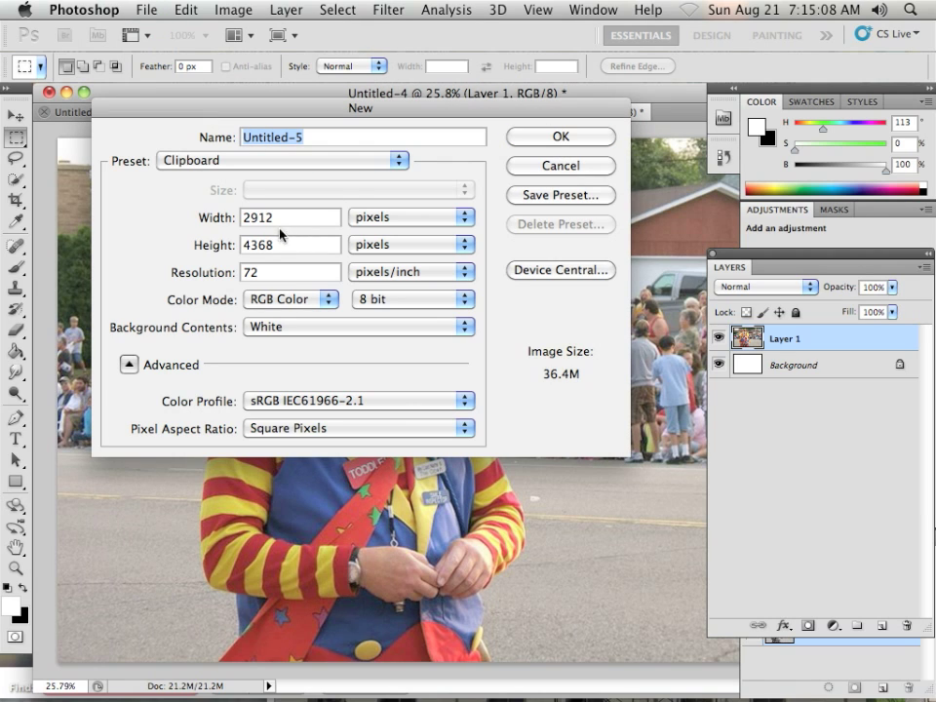
click(564, 145)
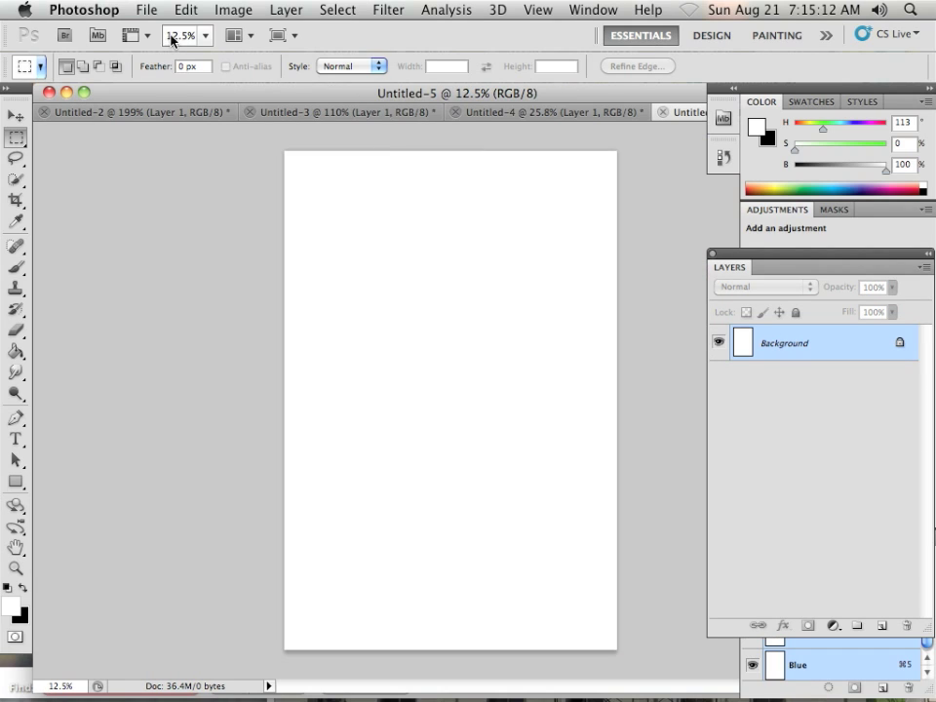
click(181, 12)
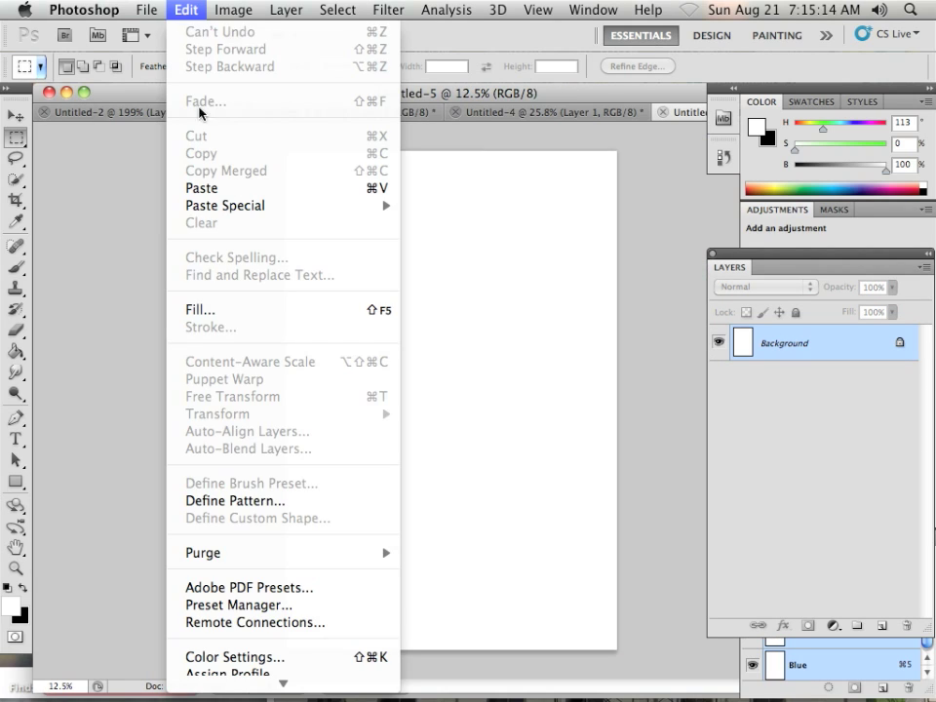
click(217, 189)
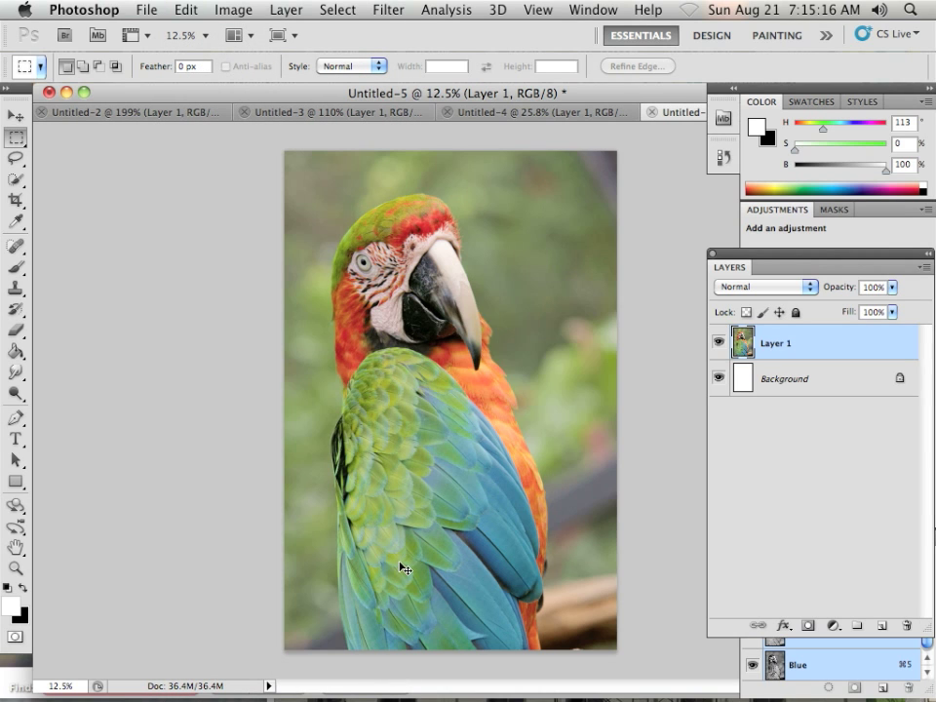
Switch to Firefox, return to the colorful photos image results and filter them to larger than 15 MP.
key(super+Tab)
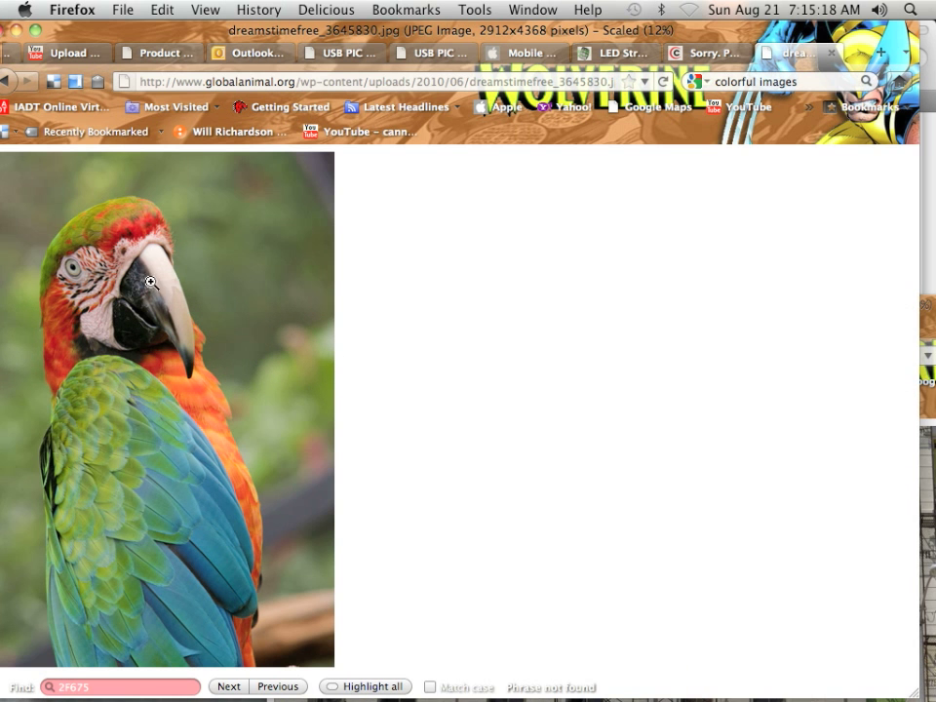
click(4, 80)
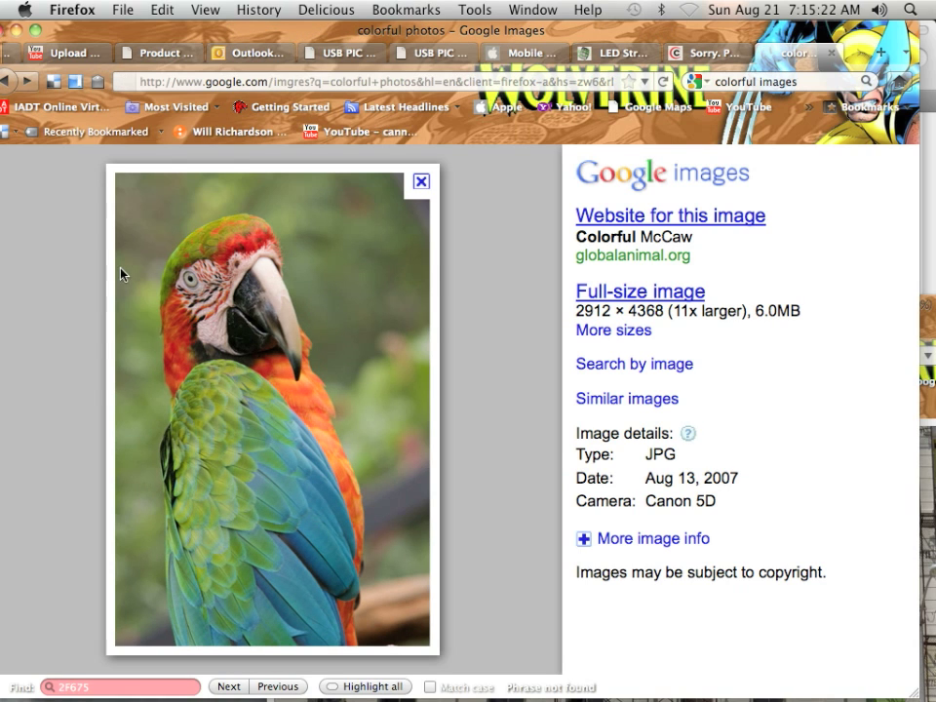
click(5, 81)
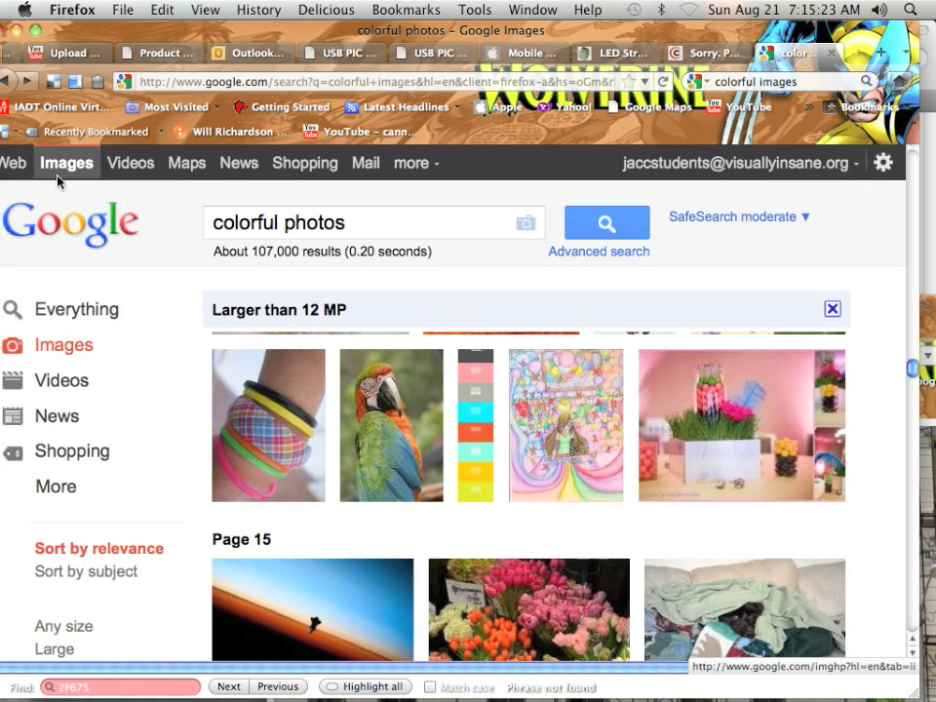
scroll(97, 478, down, 5)
click(97, 481)
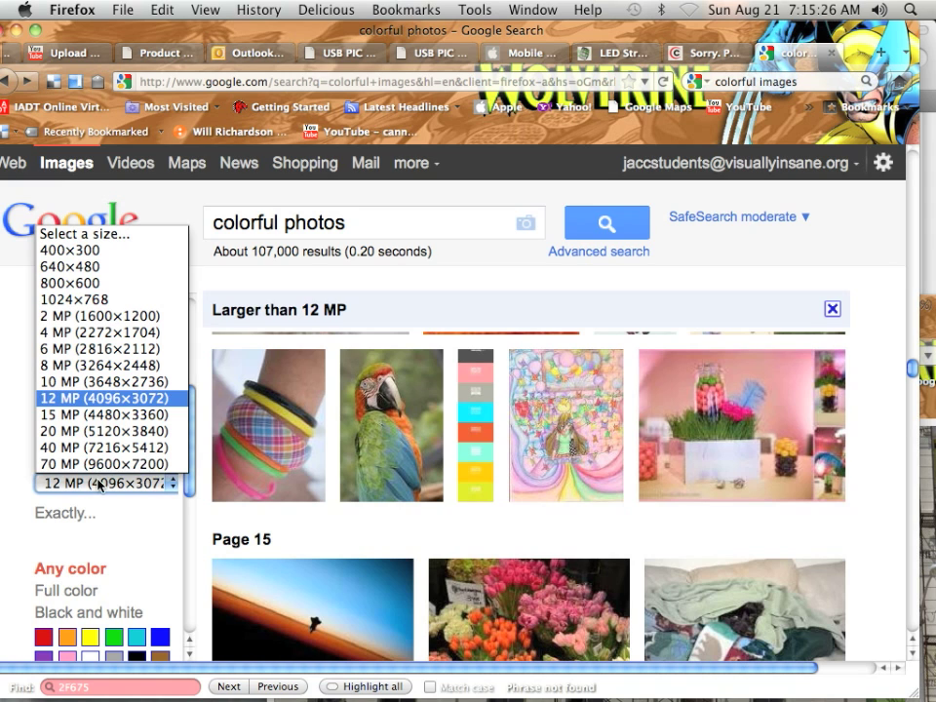
click(104, 417)
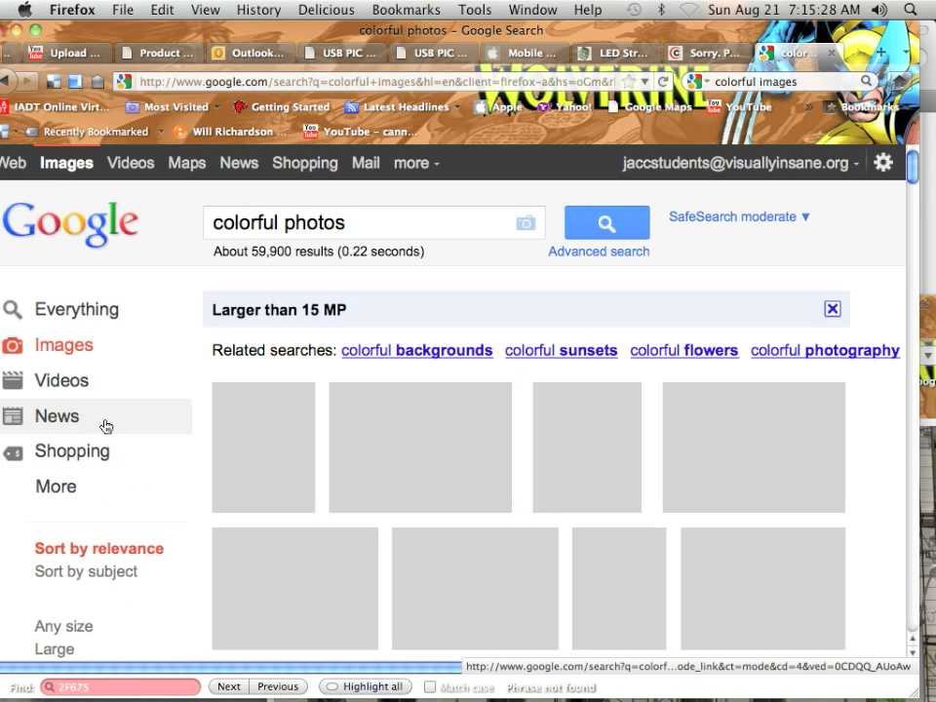
scroll(327, 443, down, 5)
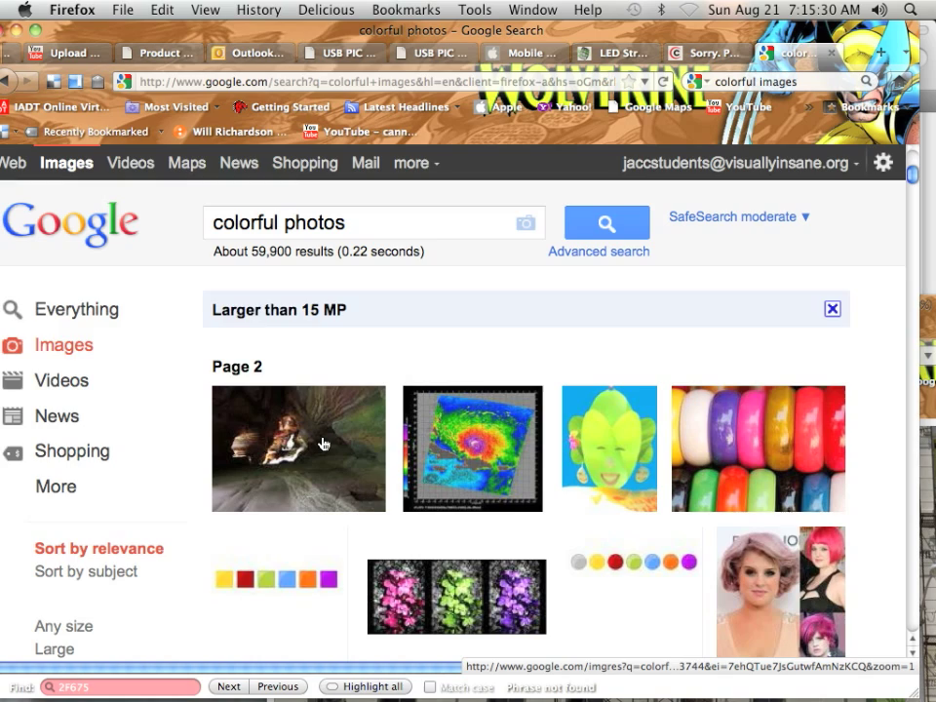
Switch back to Photoshop and examine the detail of the parrot's feathers and head.
key(super+Tab)
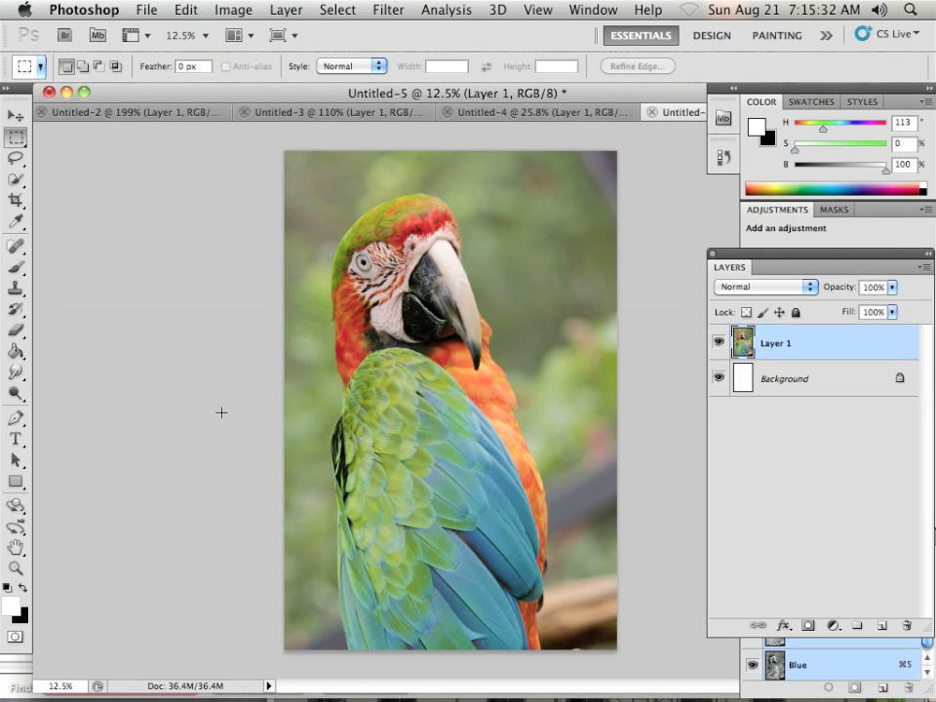
scroll(276, 420, up, 5)
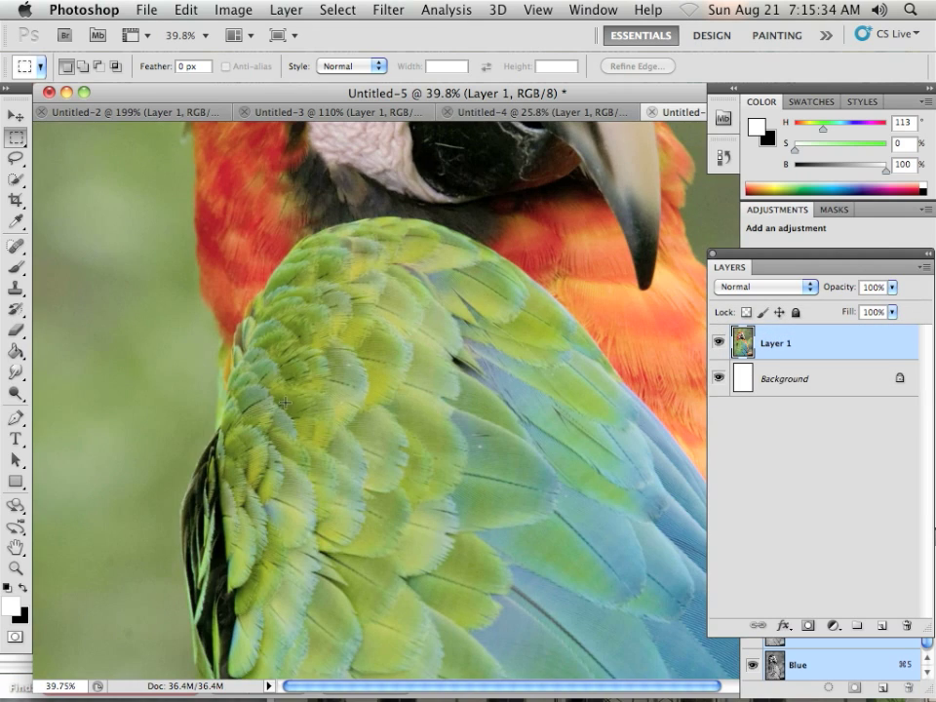
scroll(284, 403, up, 3)
scroll(287, 395, down, 8)
drag(376, 337, 333, 477)
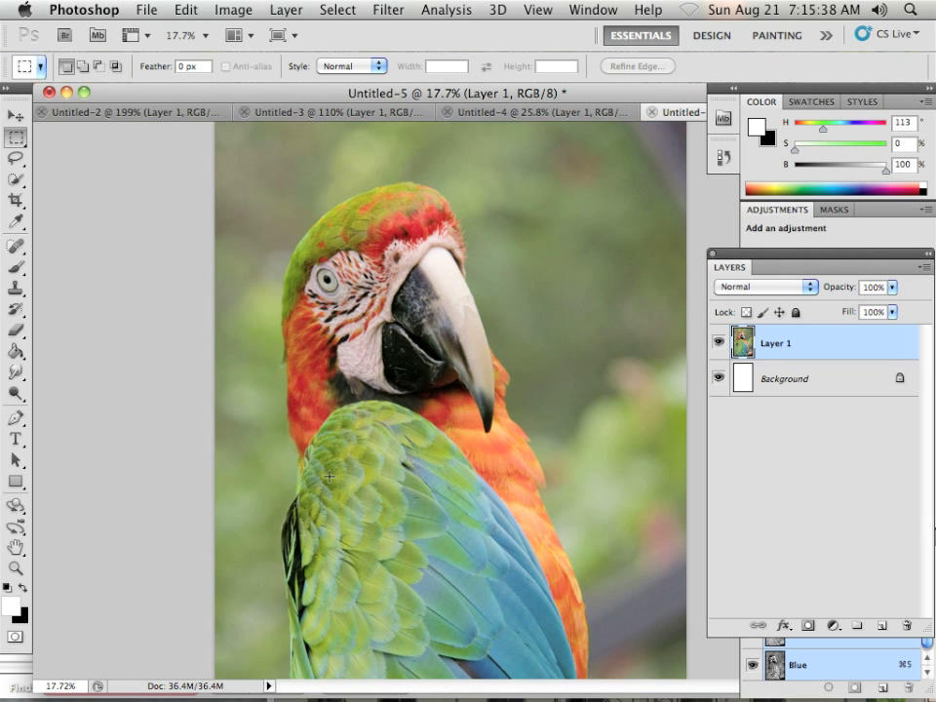
scroll(398, 427, up, 3)
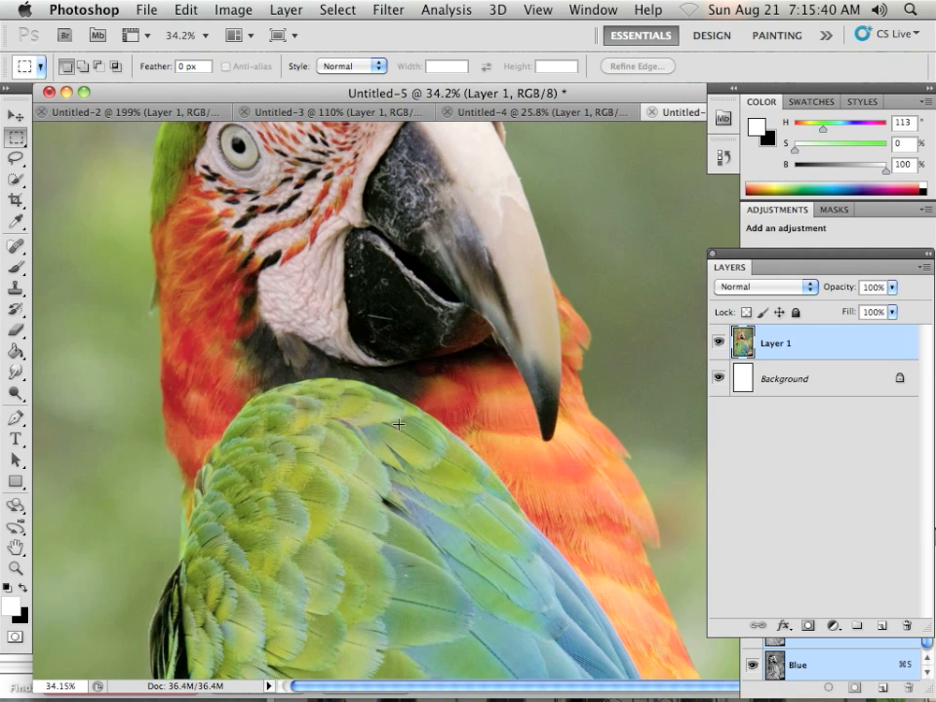
scroll(405, 427, down, 3)
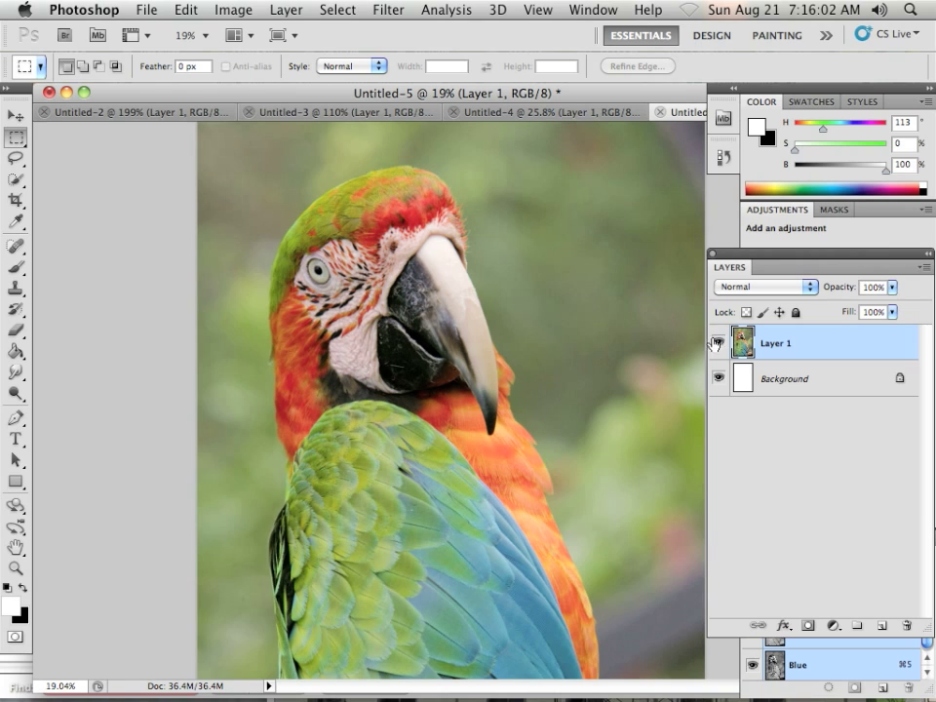
Duplicate the parrot layer and start a Black & White adjustment on the copy.
drag(765, 343, 881, 625)
click(231, 10)
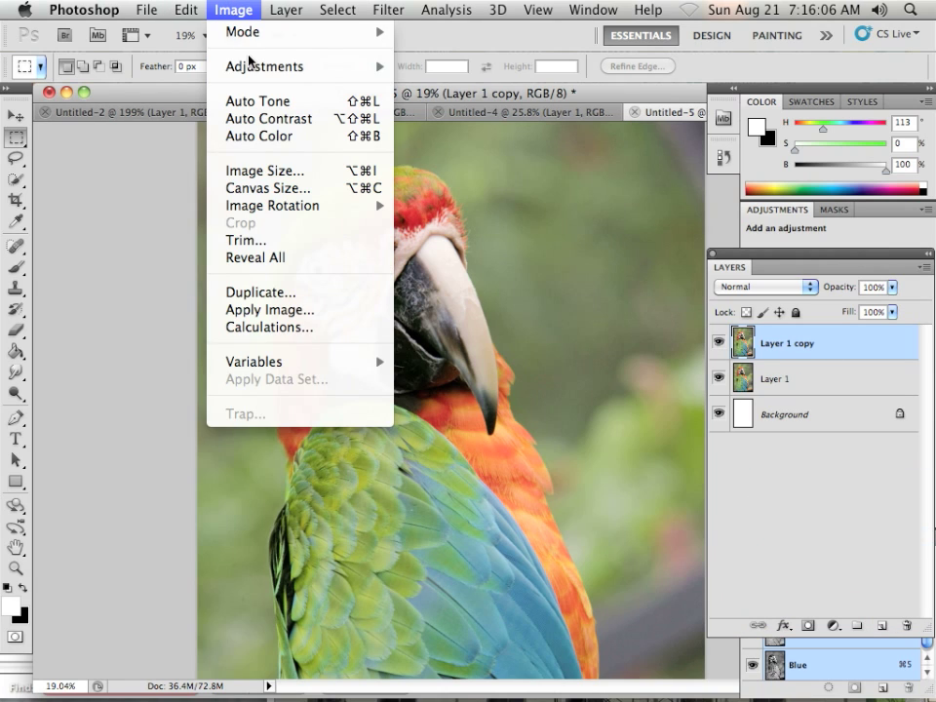
mouse_move(252, 66)
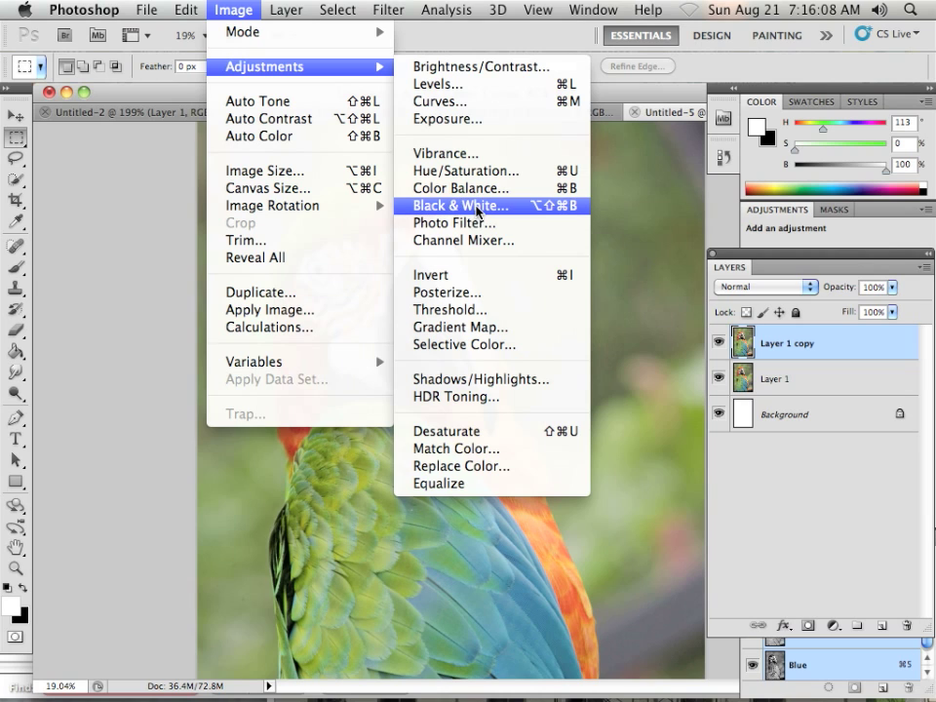
click(477, 206)
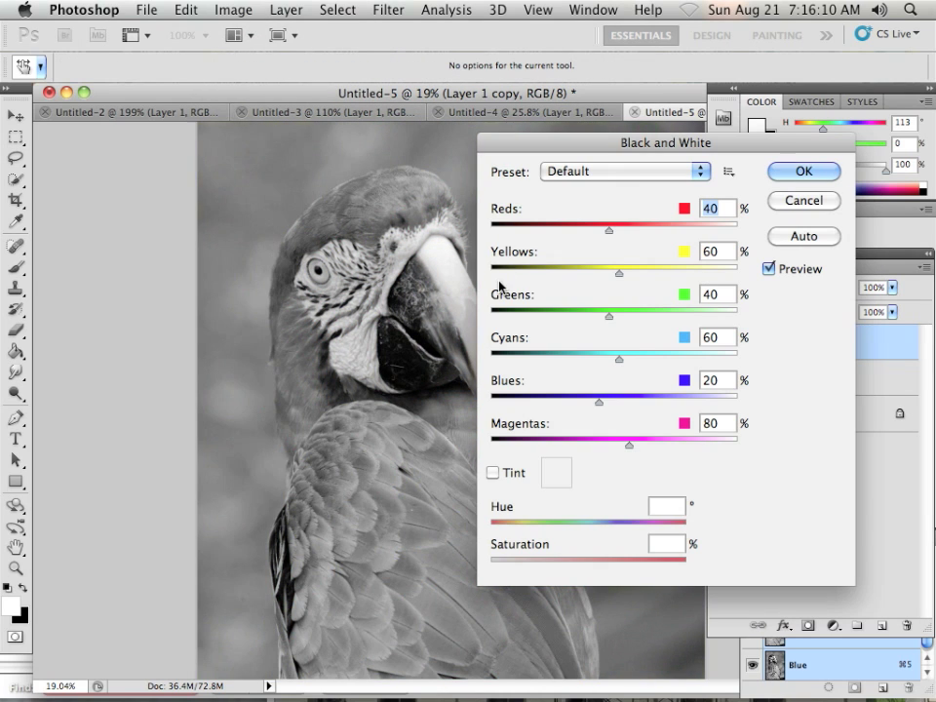
Set the black and white mix to Reds 101, Yellows 105, Greens 175, Cyans 133, Blues 60 and Magentas 101 percent.
drag(610, 232, 643, 234)
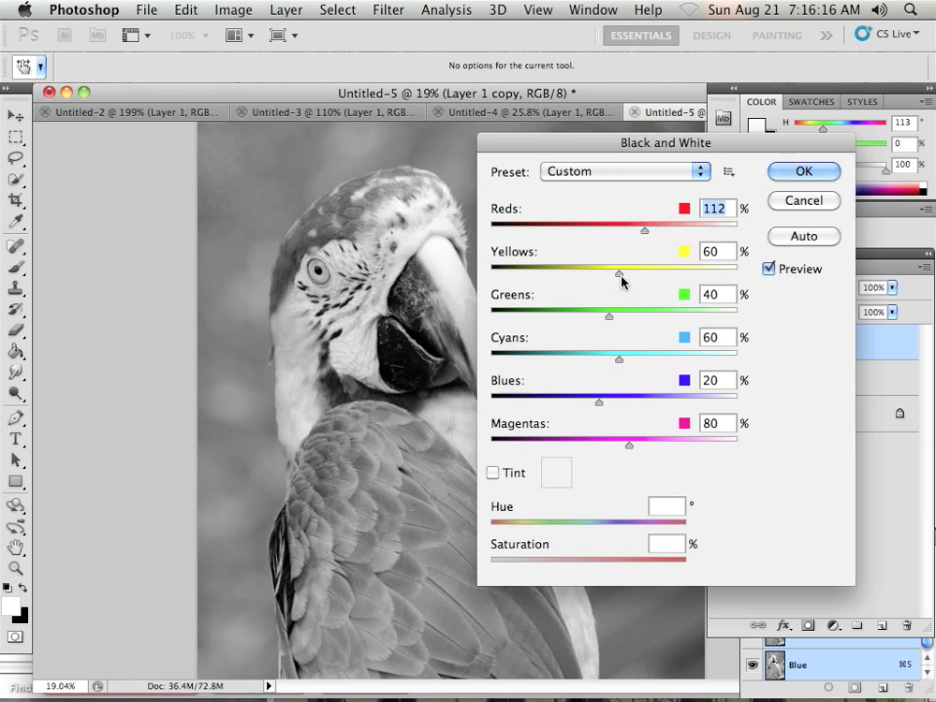
drag(624, 278, 643, 281)
drag(615, 322, 676, 328)
mouse_move(644, 234)
mouse_down()
mouse_move(664, 242)
mouse_move(640, 247)
mouse_up()
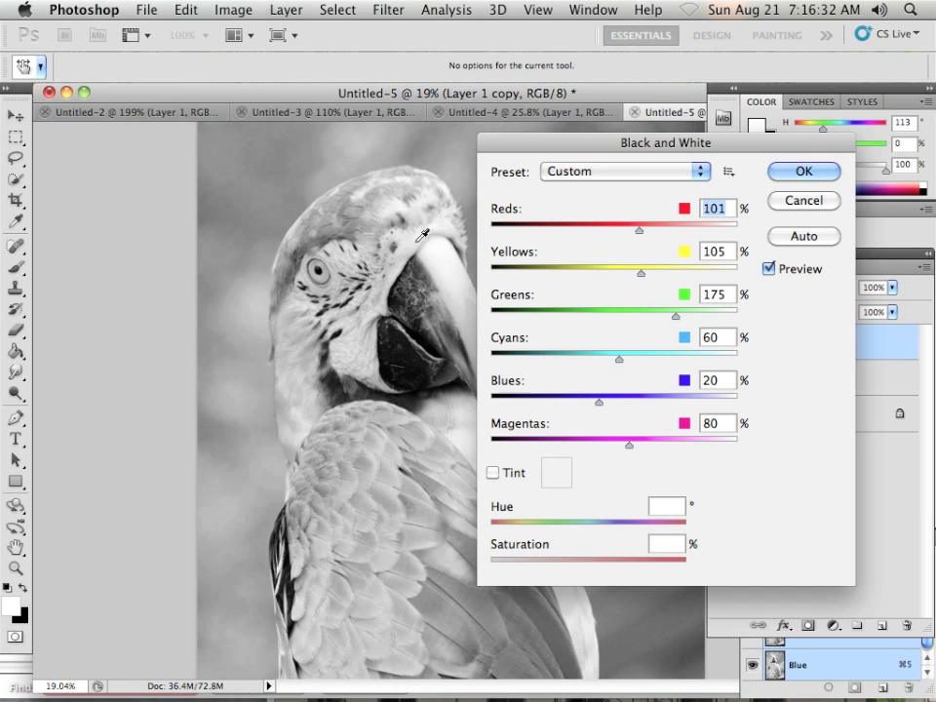
drag(619, 360, 645, 365)
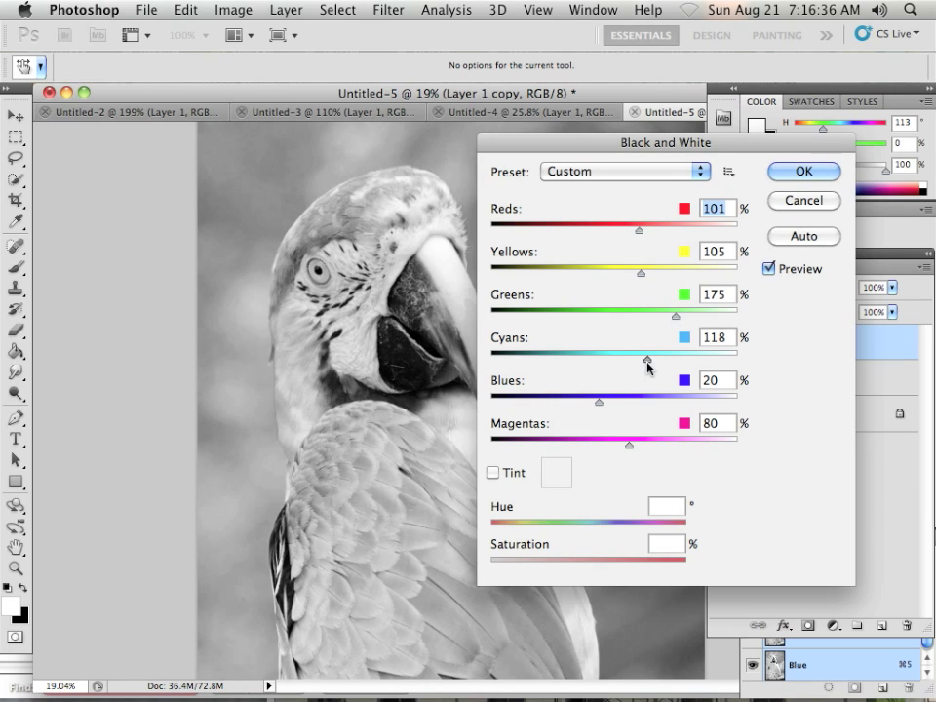
drag(599, 408, 620, 407)
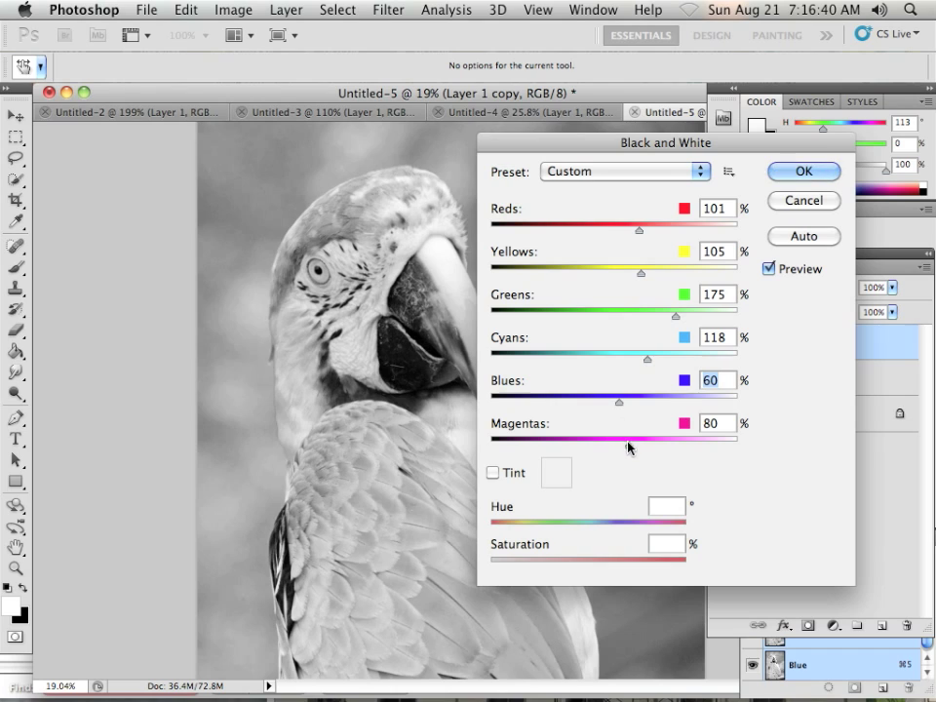
drag(644, 450, 639, 449)
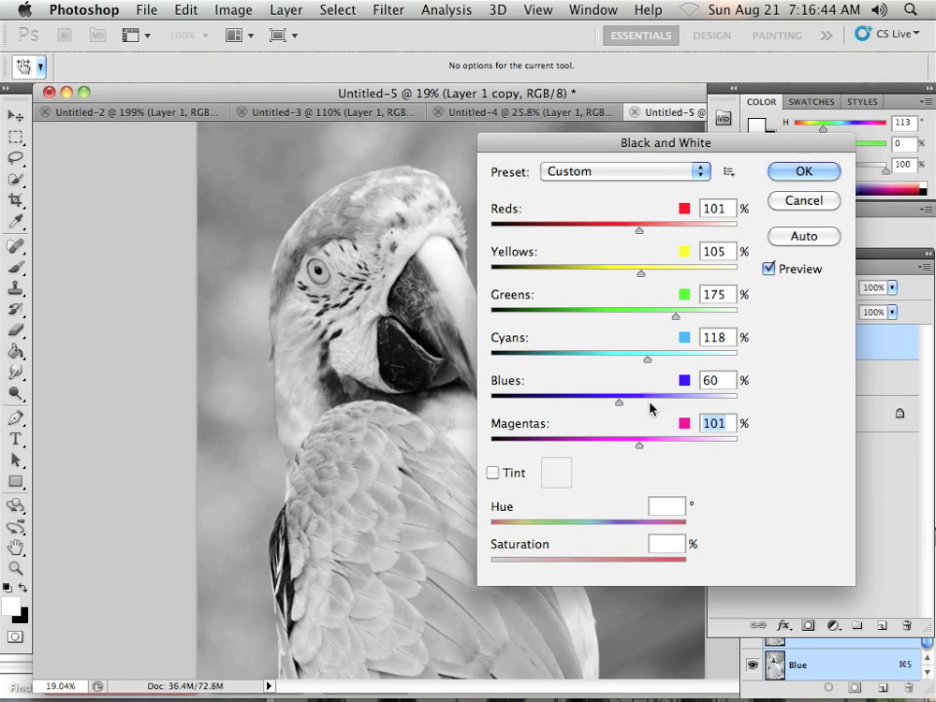
drag(649, 365, 657, 364)
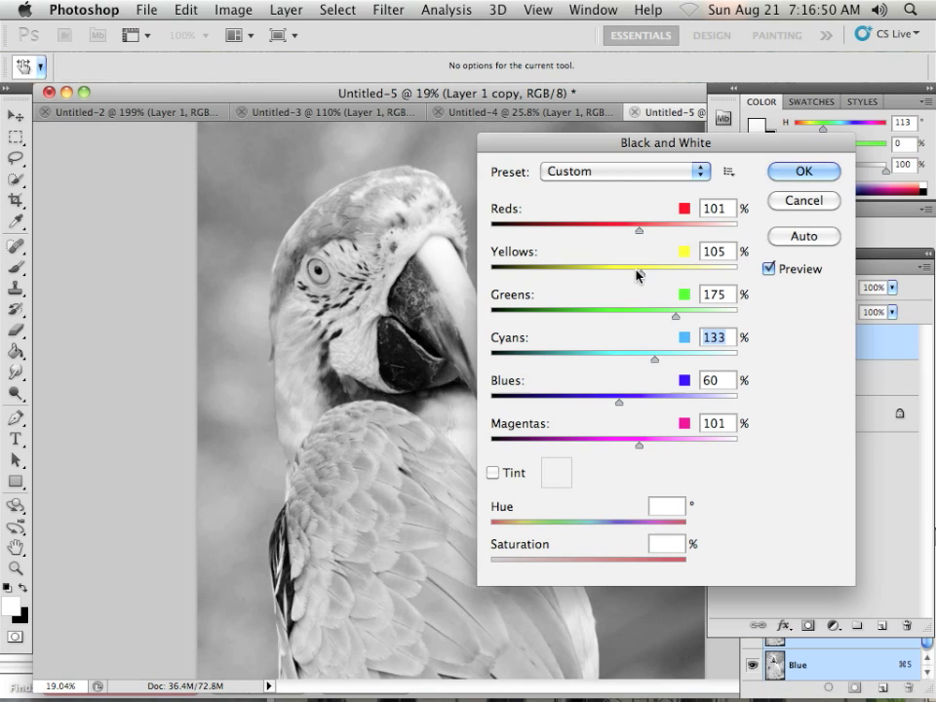
Refine the mix to Reds 112, Yellows 144, Greens 187, Cyans 138 and Blues 203 percent, and apply the Black & White adjustment.
drag(643, 273, 664, 273)
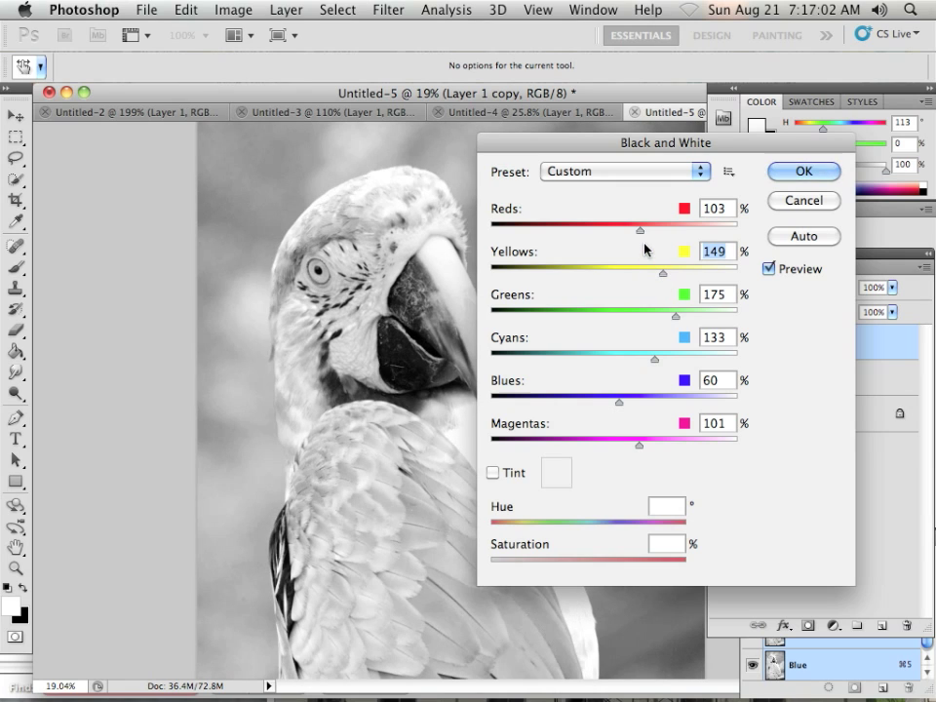
mouse_move(640, 233)
mouse_down()
mouse_move(631, 232)
mouse_move(650, 235)
mouse_move(636, 235)
mouse_up()
drag(663, 276, 669, 279)
drag(620, 403, 691, 429)
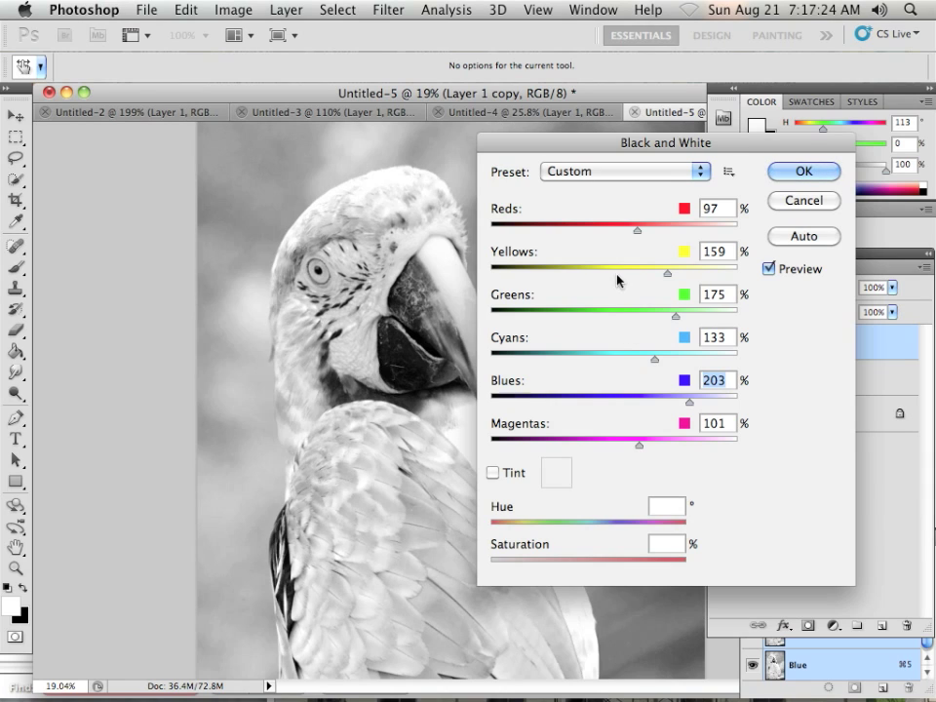
drag(634, 231, 644, 233)
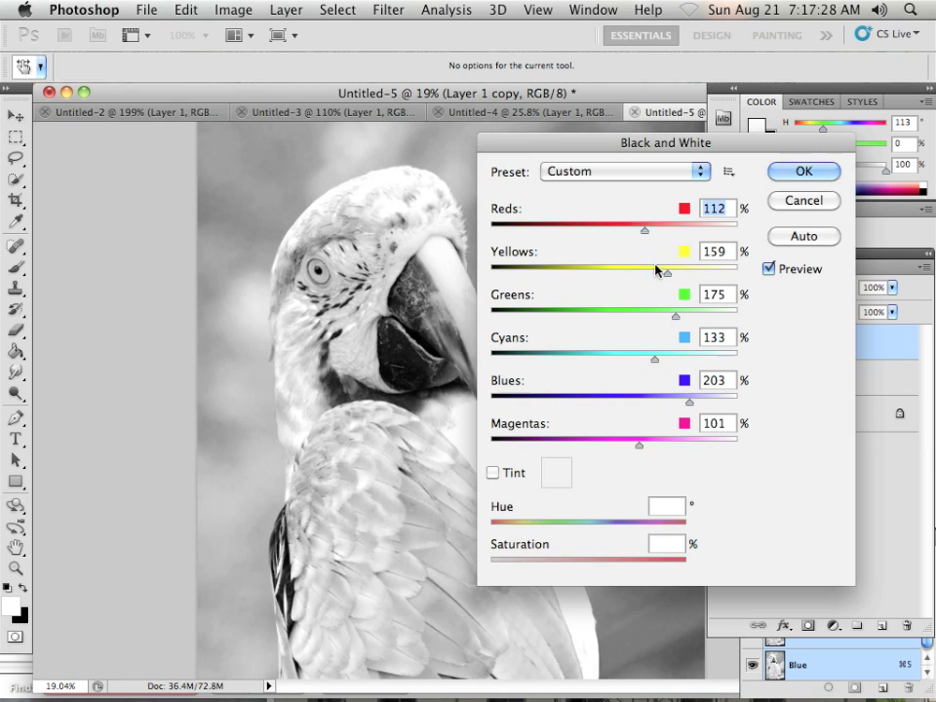
drag(669, 274, 682, 323)
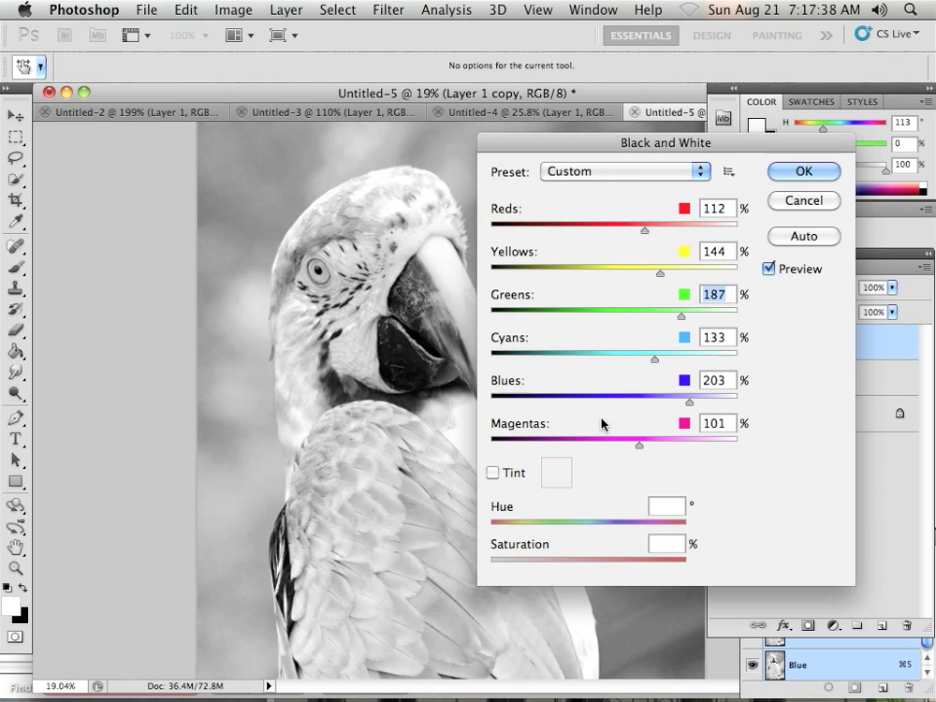
drag(655, 363, 657, 362)
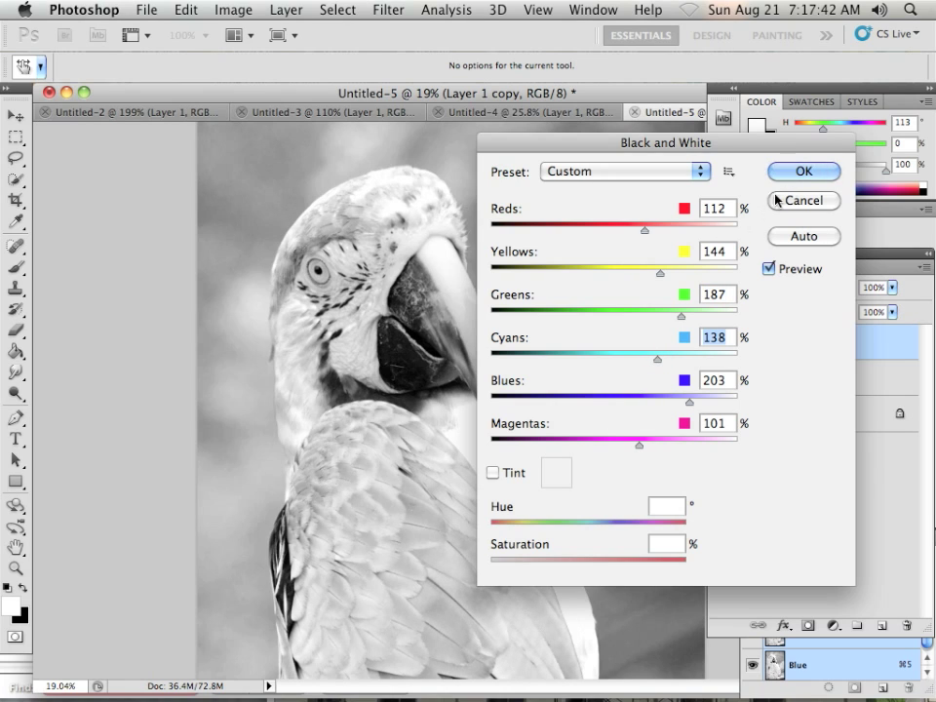
click(798, 173)
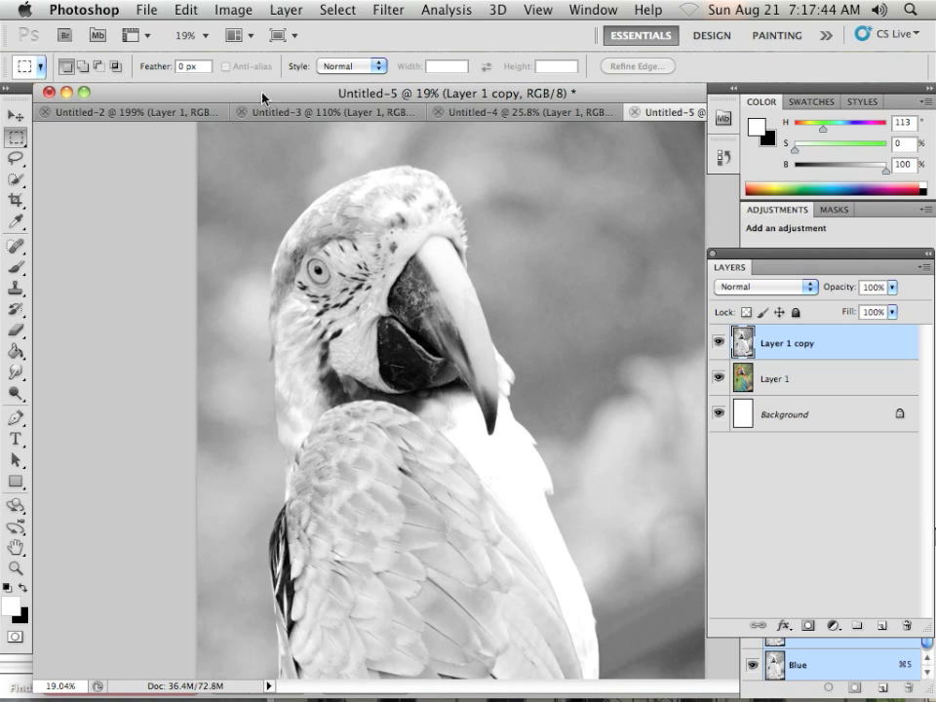
Apply a Levels adjustment to the black and white layer with the black input at 35 and darkened midtones.
click(227, 11)
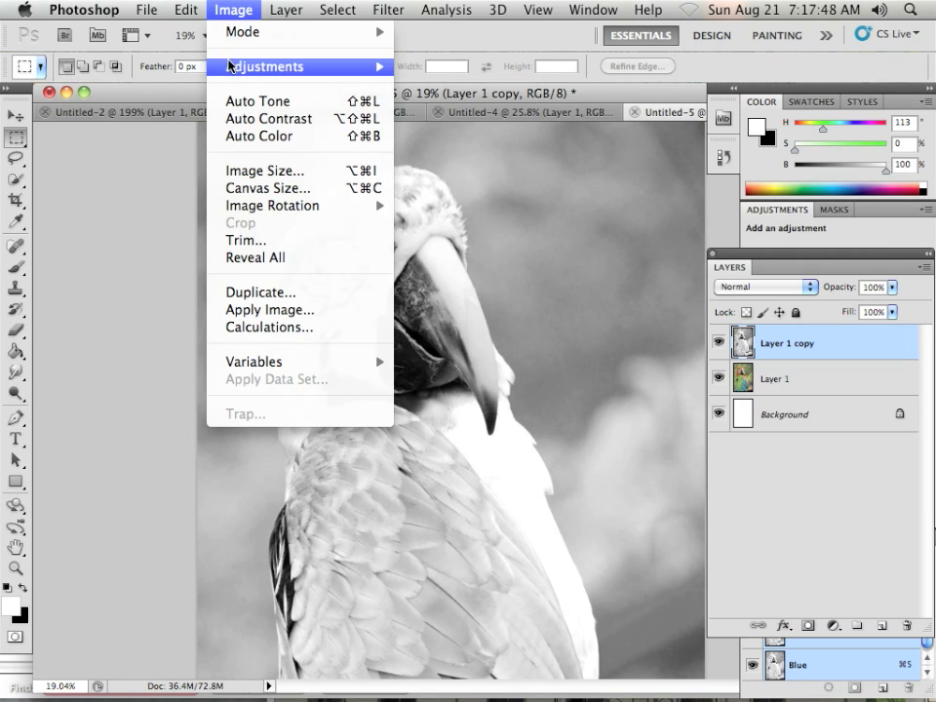
mouse_move(232, 65)
click(457, 92)
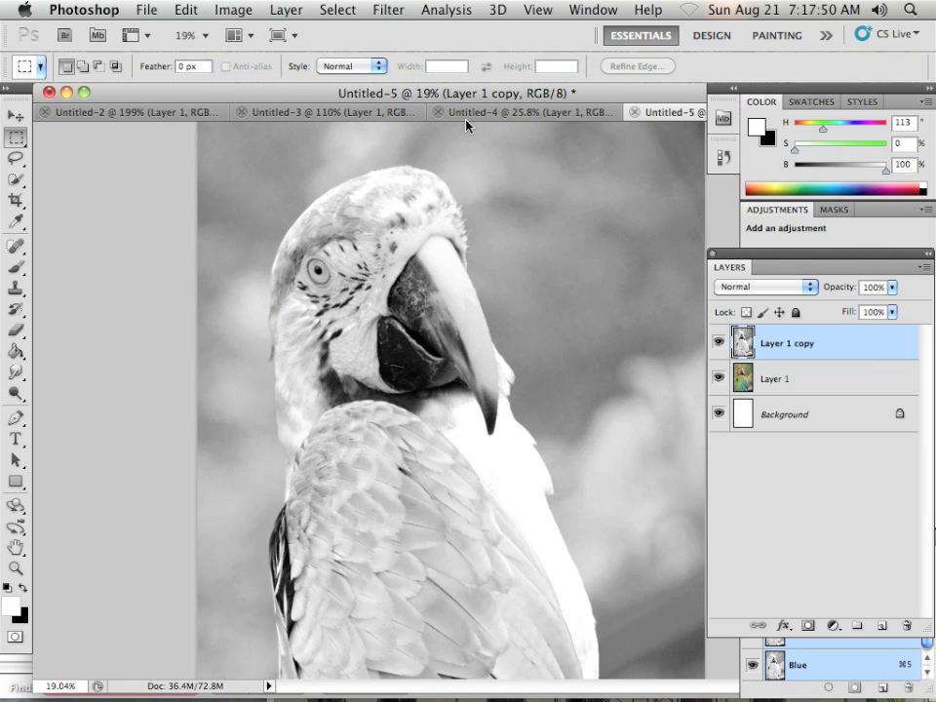
drag(509, 411, 549, 412)
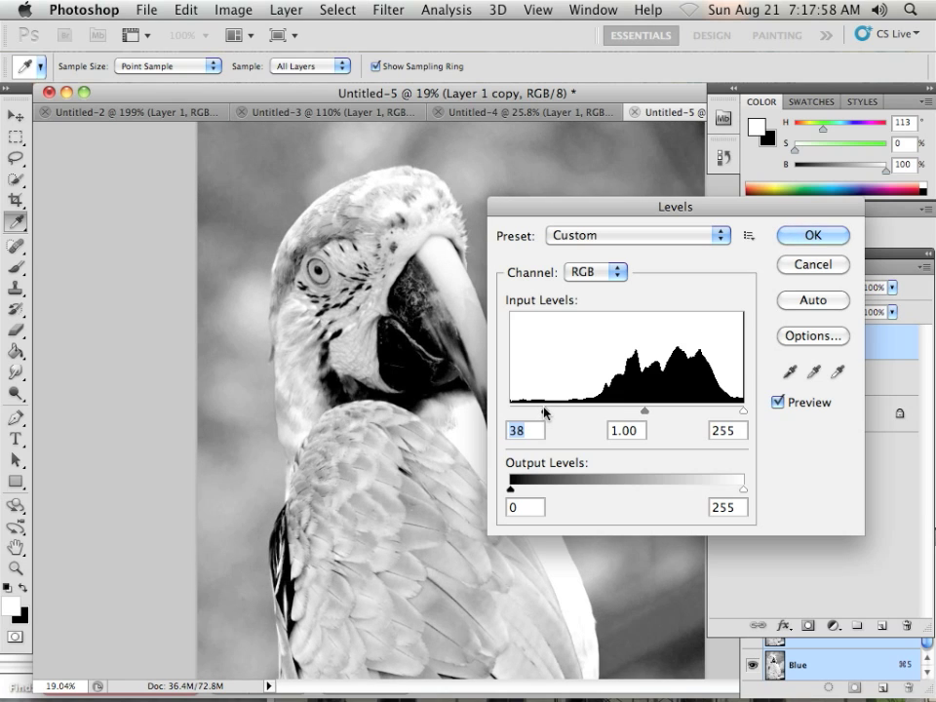
mouse_move(743, 416)
mouse_down()
mouse_move(730, 417)
mouse_move(751, 415)
mouse_up()
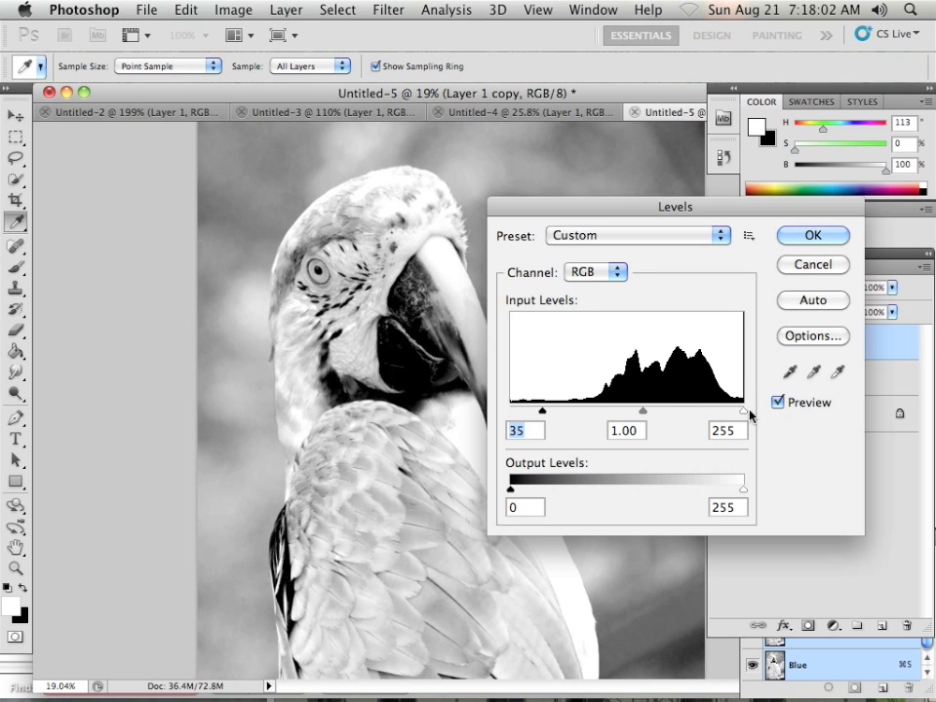
mouse_move(642, 410)
mouse_down()
mouse_move(665, 418)
mouse_move(656, 417)
mouse_up()
click(814, 235)
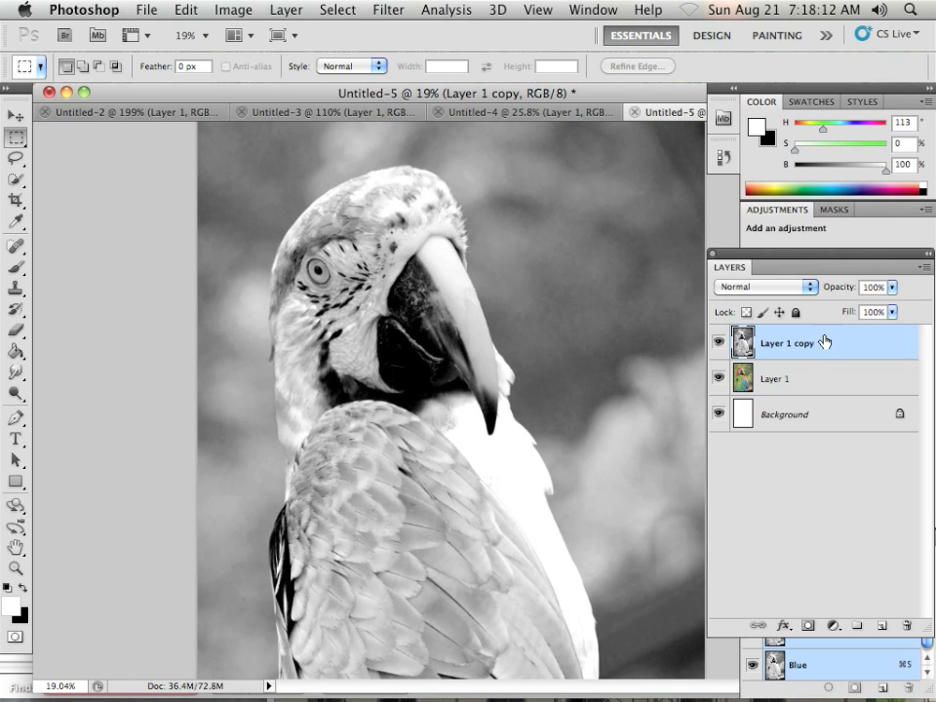
Duplicate the black and white parrot layer and invert the new copy.
drag(822, 344, 882, 625)
click(234, 9)
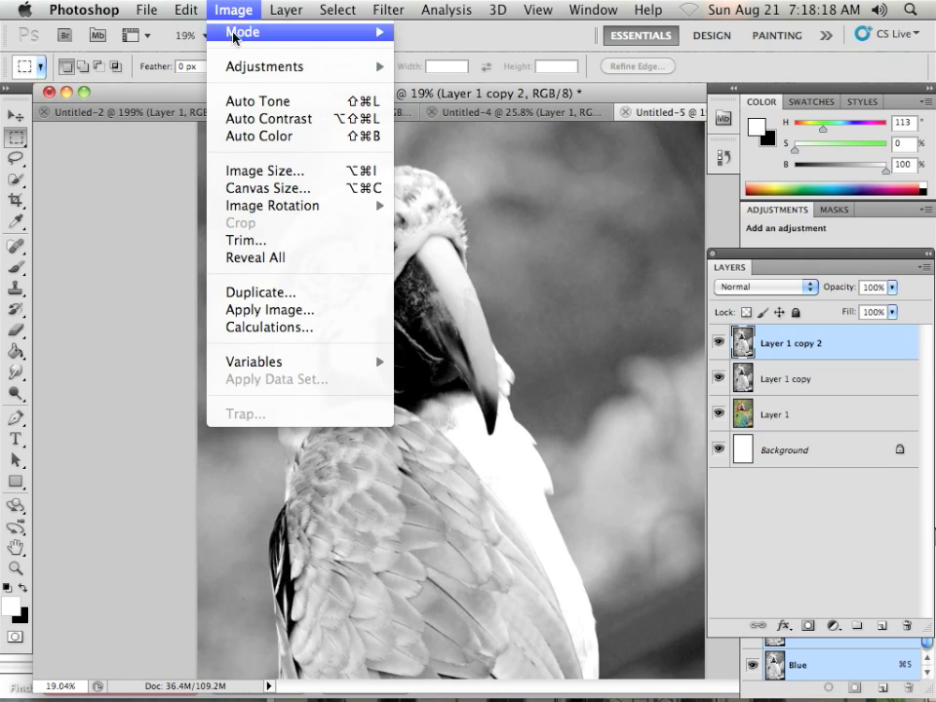
mouse_move(246, 68)
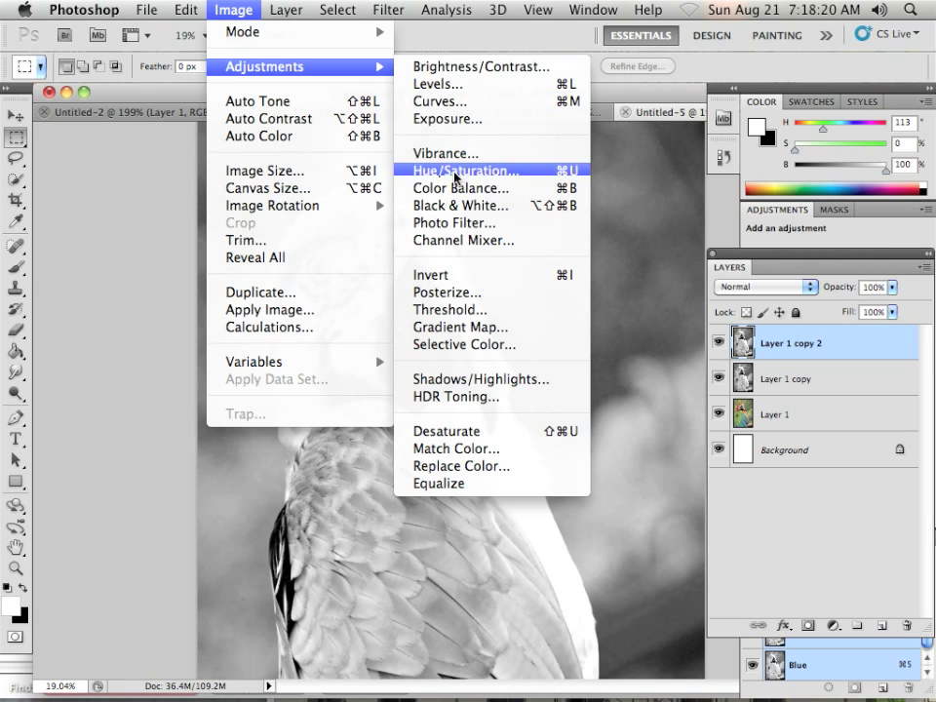
click(410, 276)
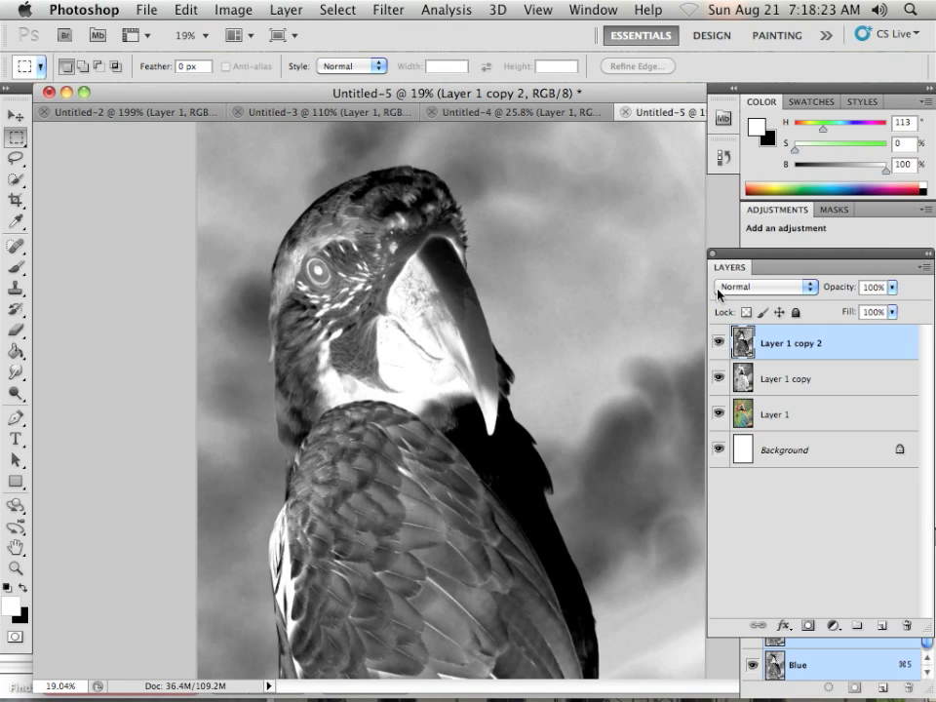
Set the inverted layer's blend mode to Color Dodge and apply a Gaussian Blur with a 31.9-pixel radius.
click(718, 289)
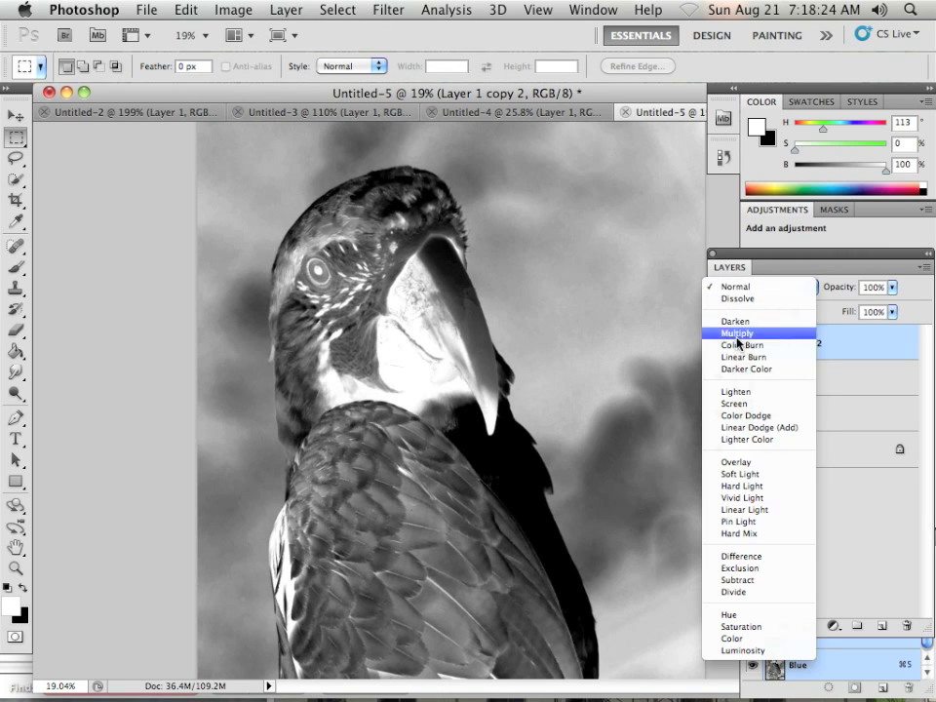
click(746, 416)
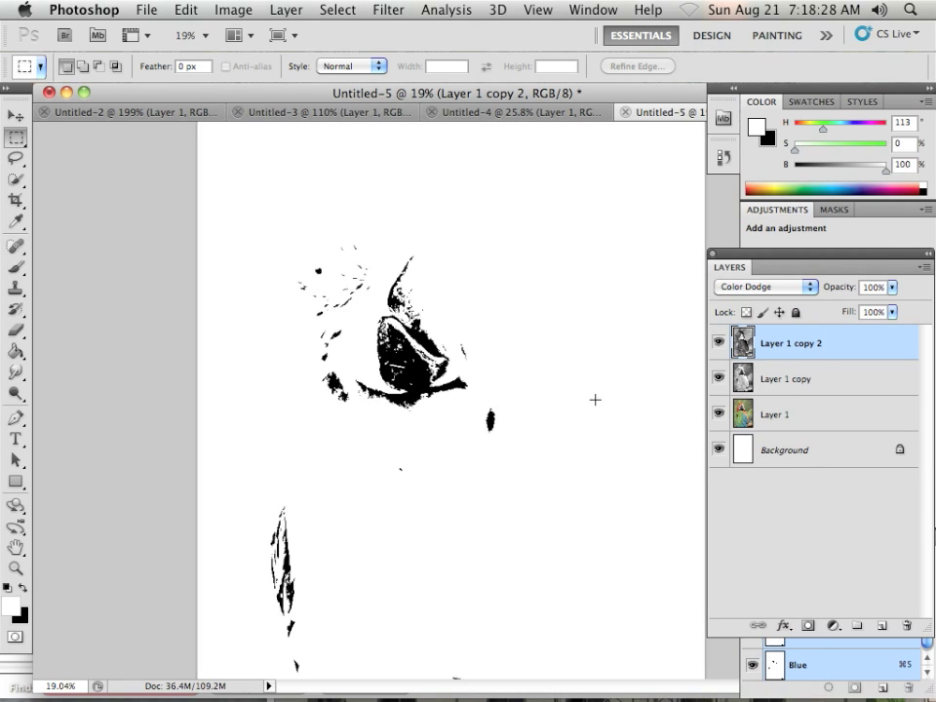
click(393, 10)
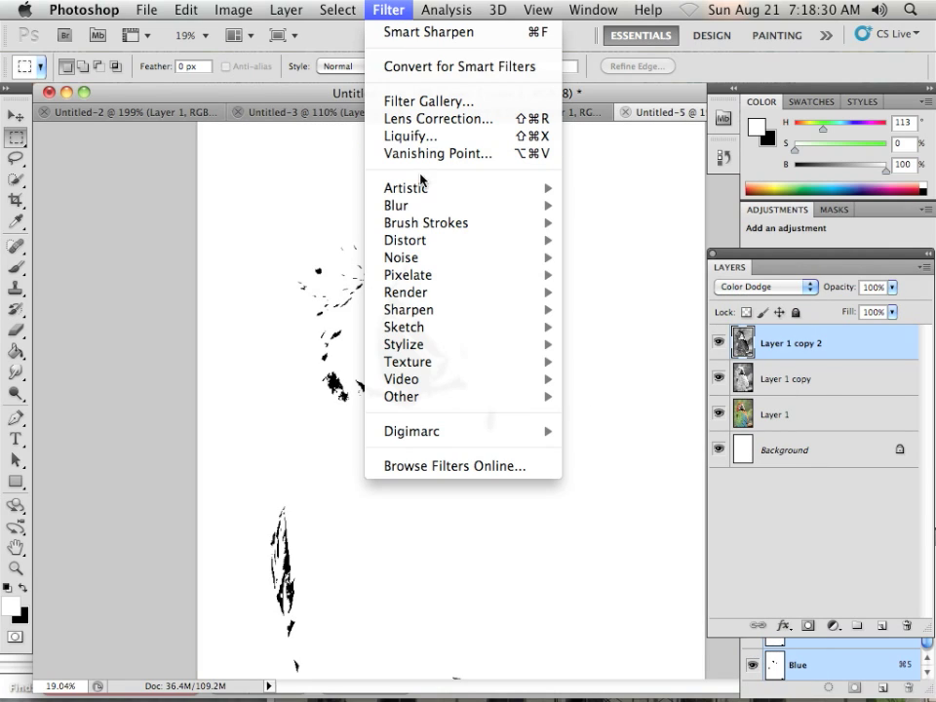
mouse_move(426, 206)
click(589, 276)
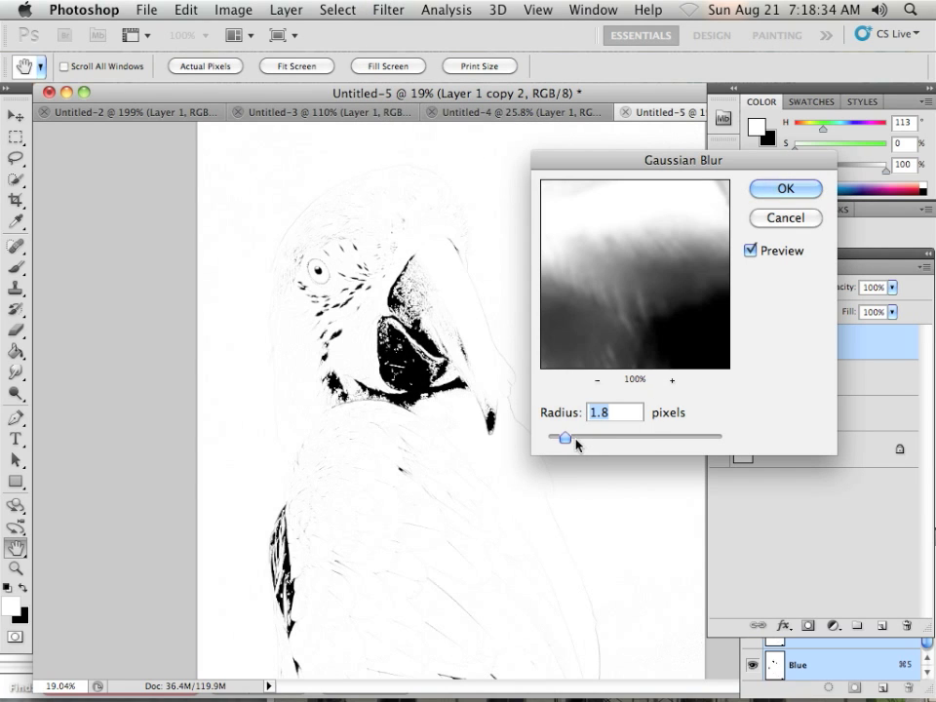
drag(568, 439, 624, 447)
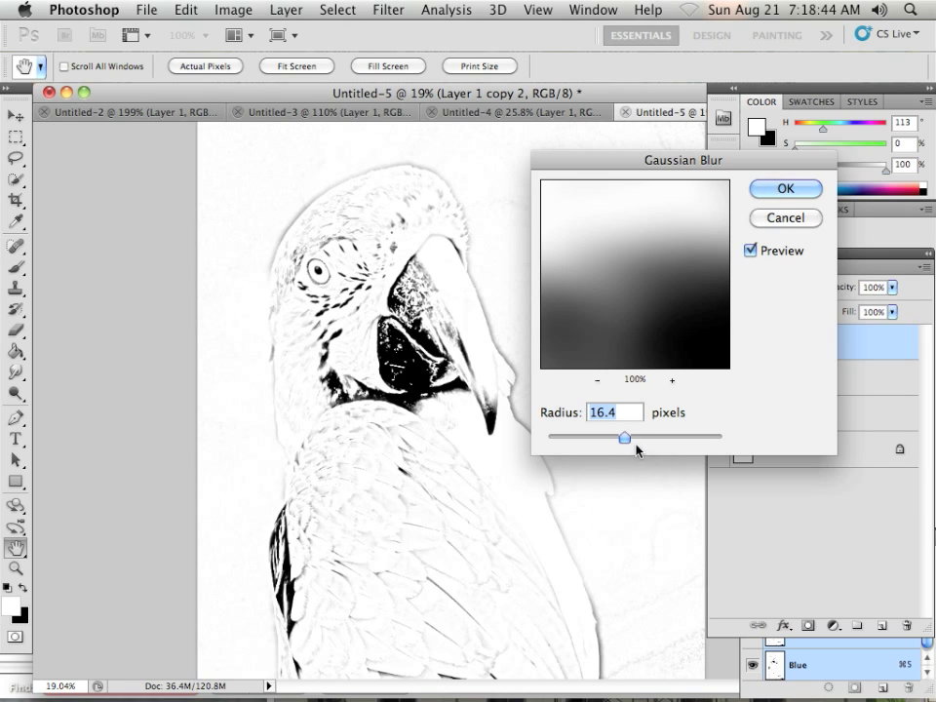
mouse_move(628, 444)
mouse_down()
mouse_move(640, 441)
mouse_move(631, 444)
mouse_up()
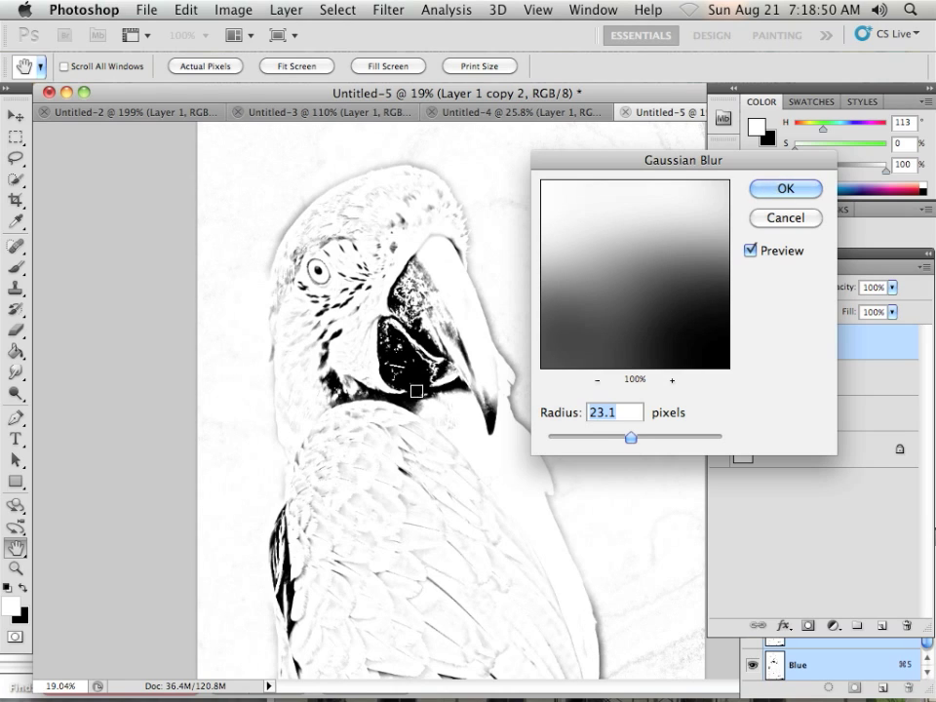
drag(638, 443, 640, 445)
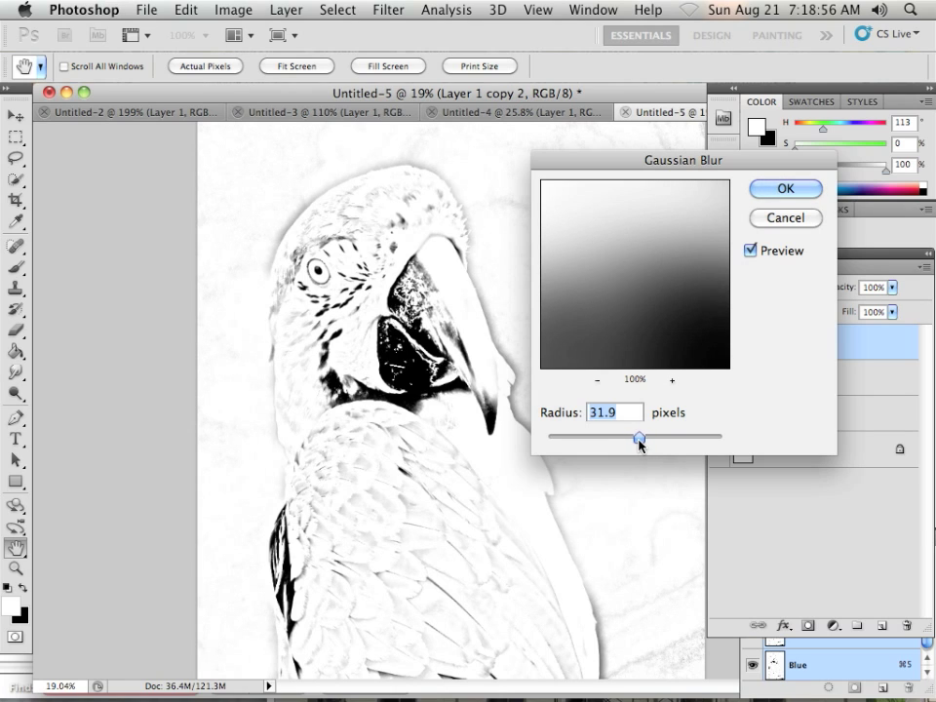
click(799, 187)
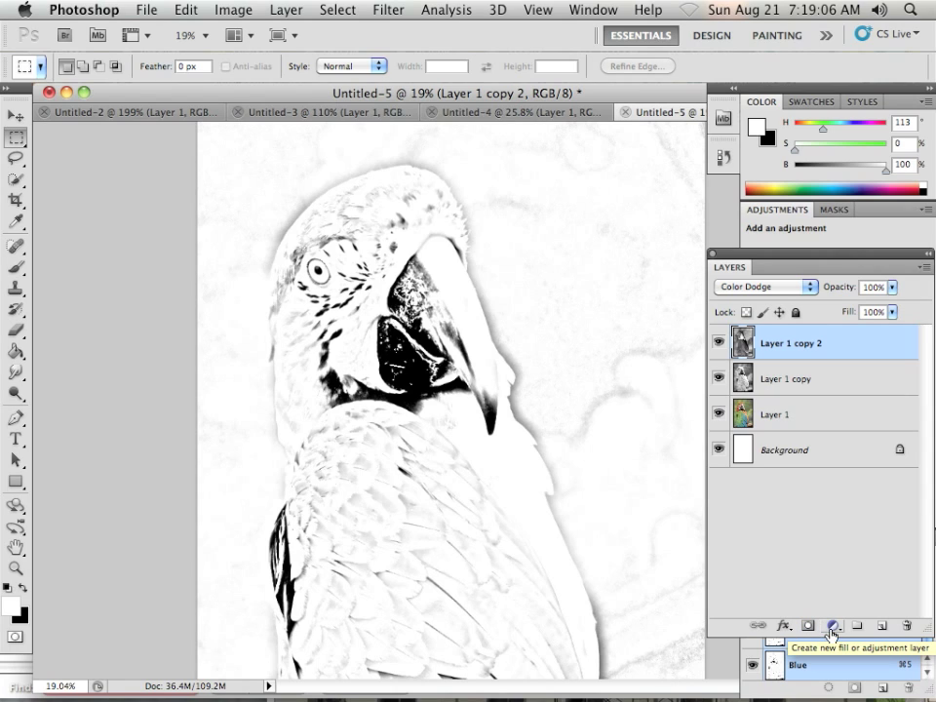
Add a Threshold adjustment layer above the blurred layer with the threshold level at 244.
click(832, 627)
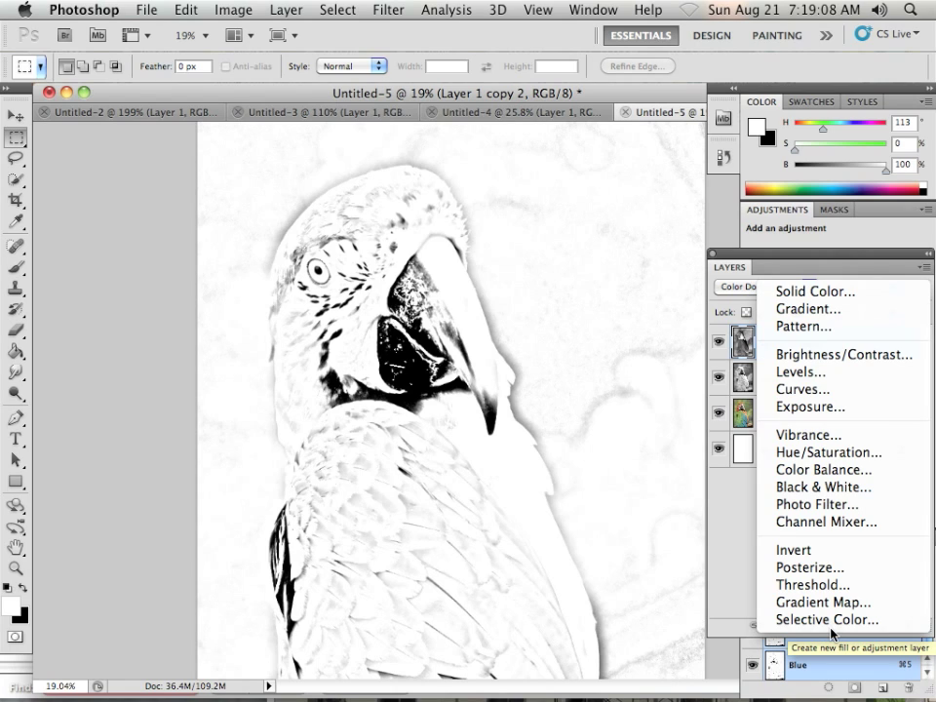
click(813, 585)
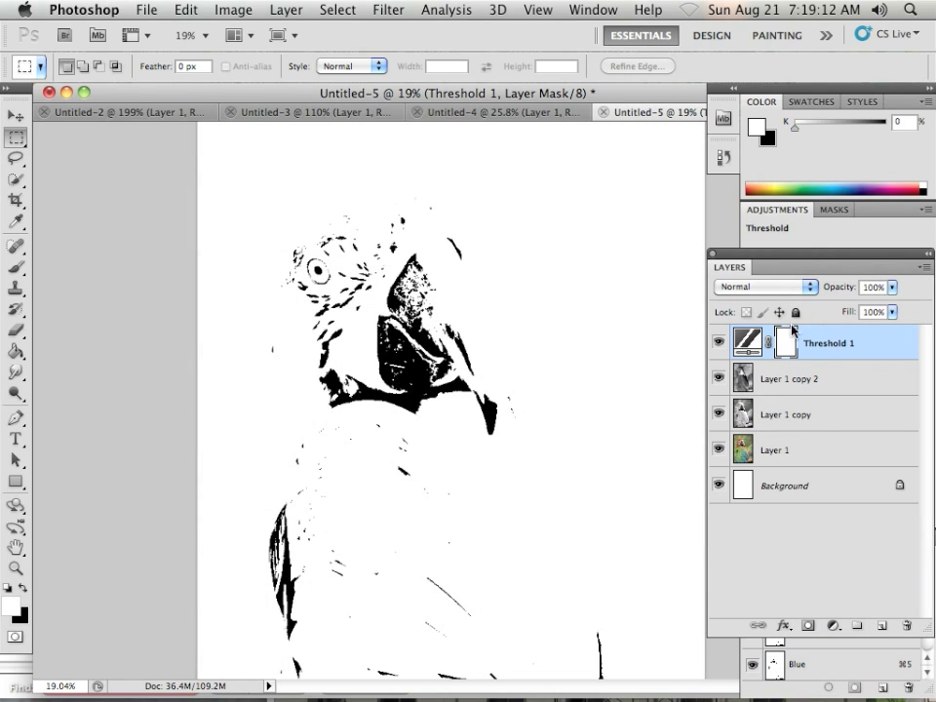
drag(801, 255, 712, 428)
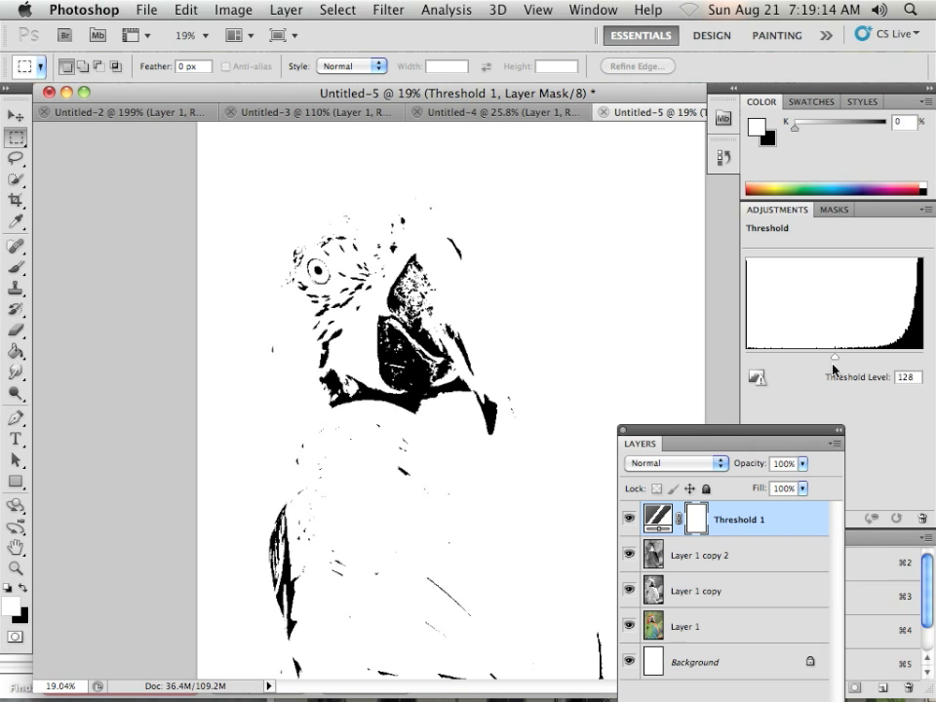
drag(840, 361, 915, 375)
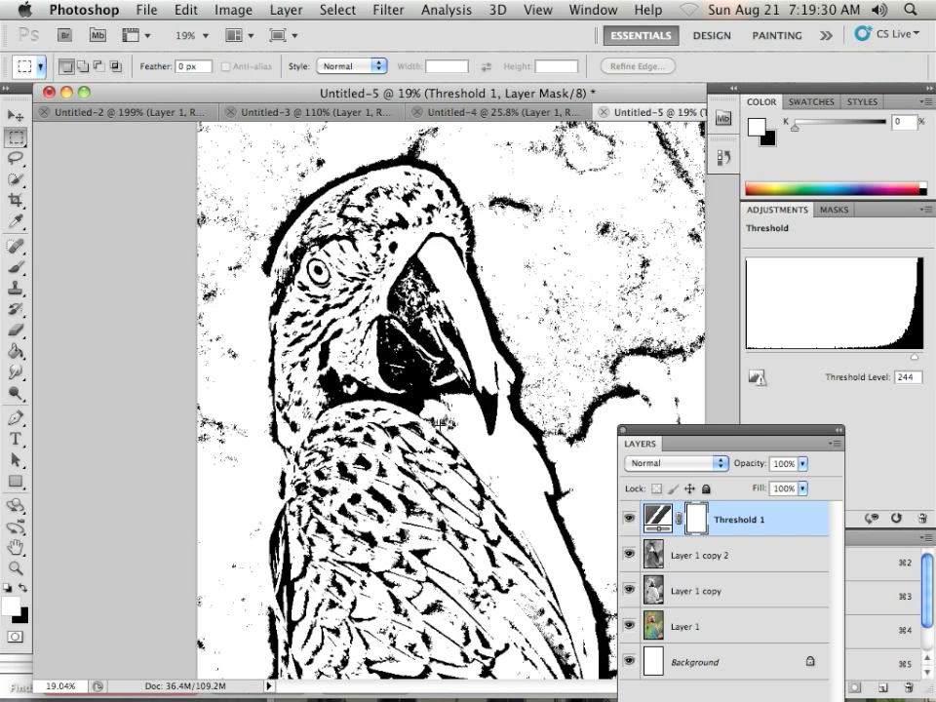
Select the whole canvas, copy the merged line art and paste it as a new layer above the Threshold layer.
scroll(440, 425, down, 3)
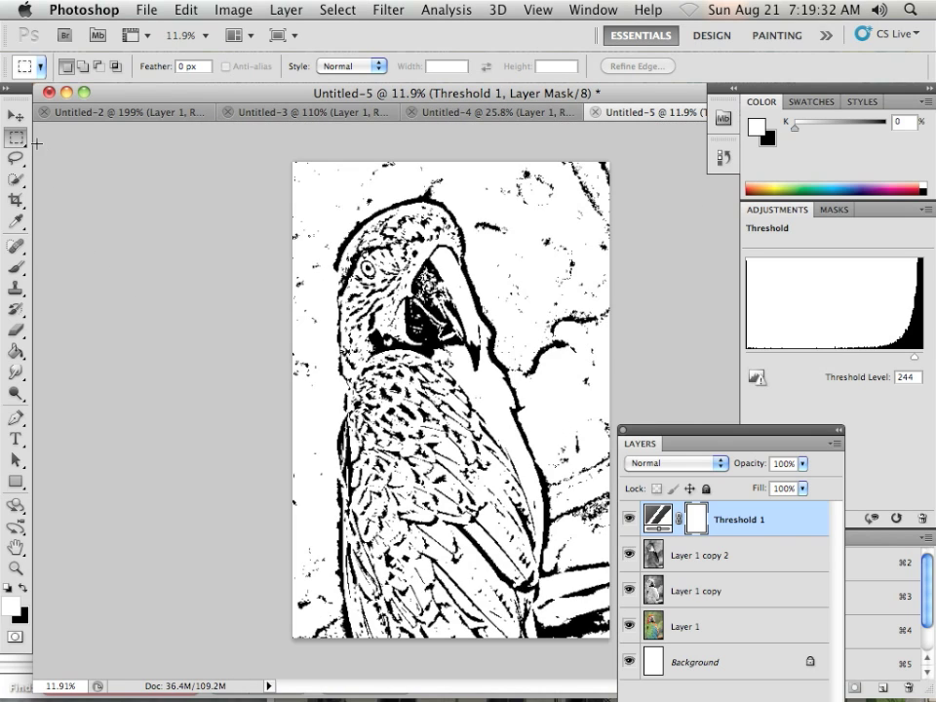
drag(499, 527, 609, 637)
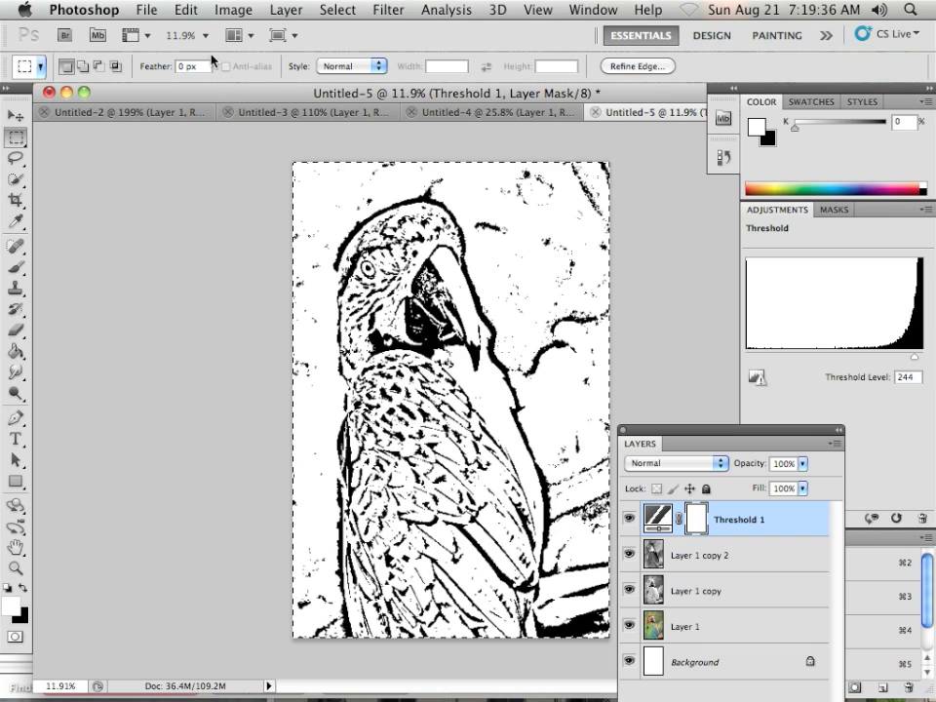
click(186, 10)
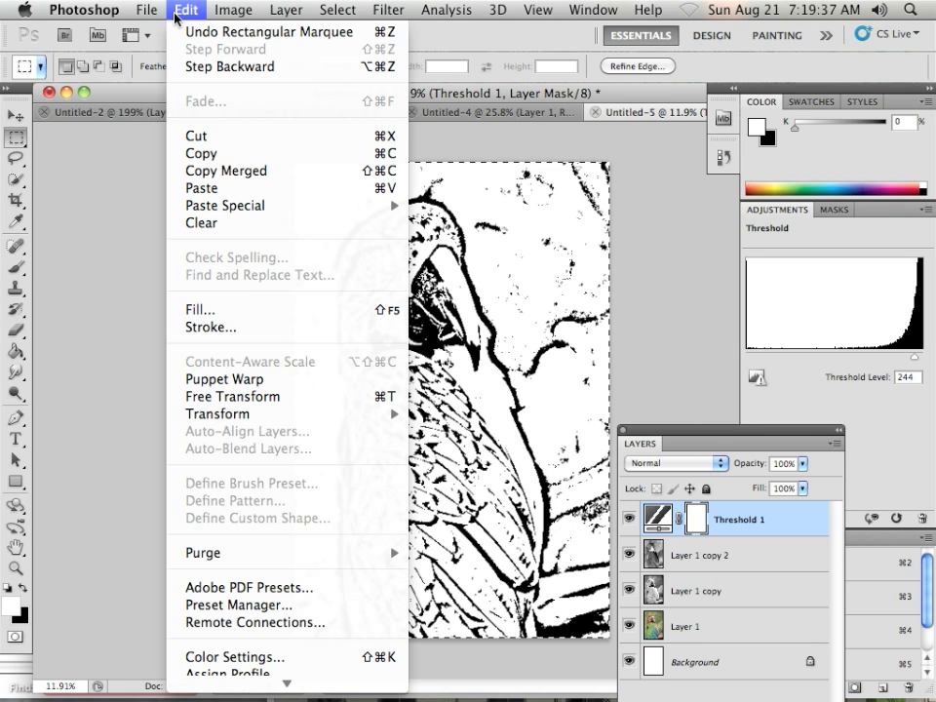
click(207, 172)
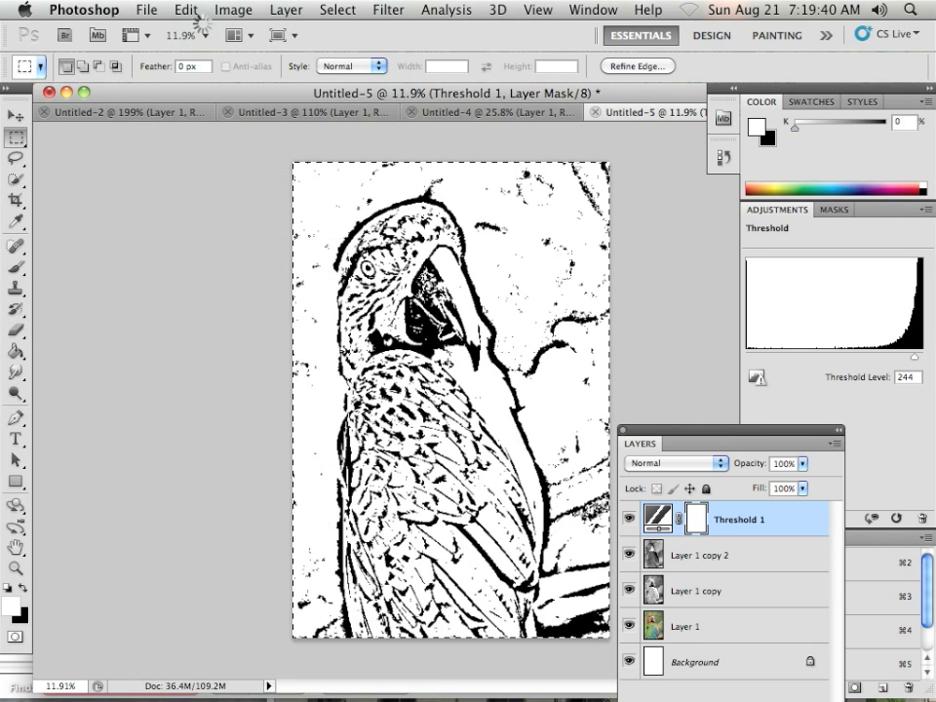
click(185, 12)
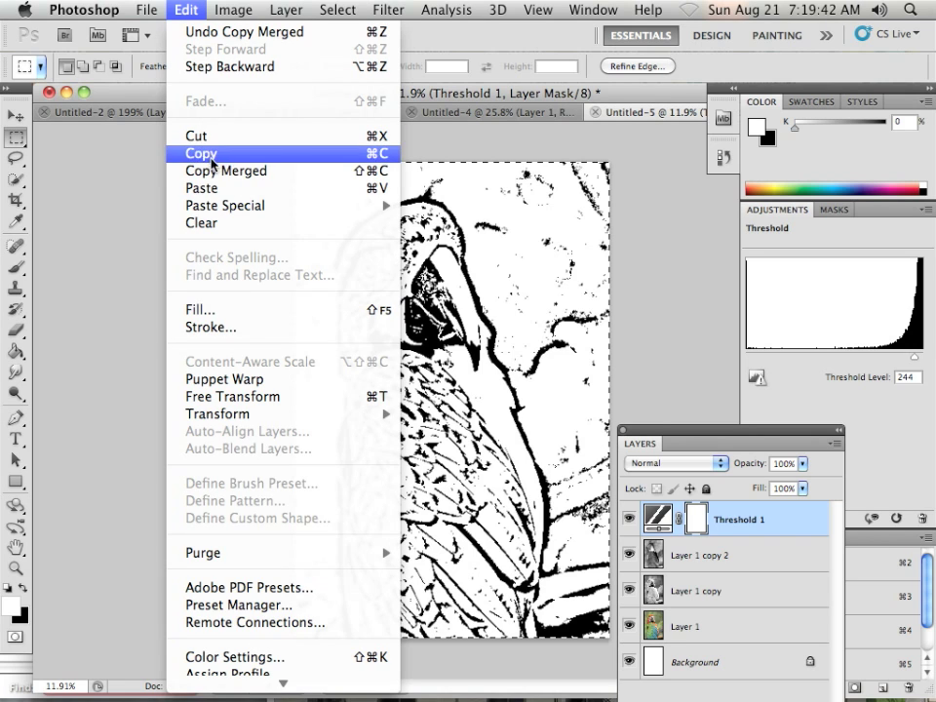
click(231, 191)
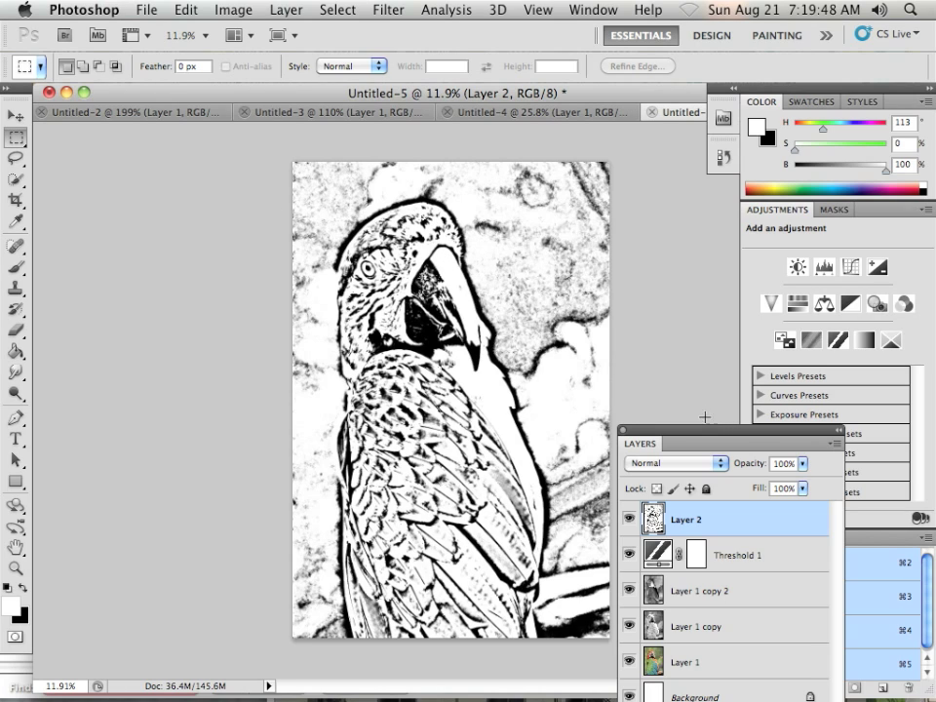
drag(705, 418, 718, 424)
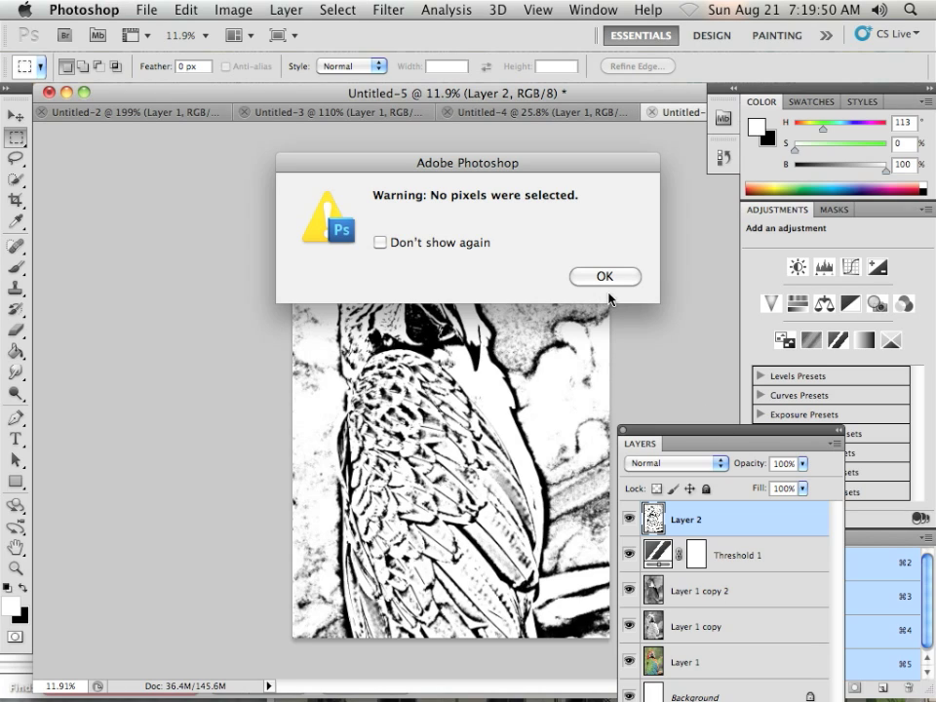
click(604, 278)
Hide the pasted line art layer, lower the Threshold layer's level to 149, and show the pasted layer again.
click(630, 523)
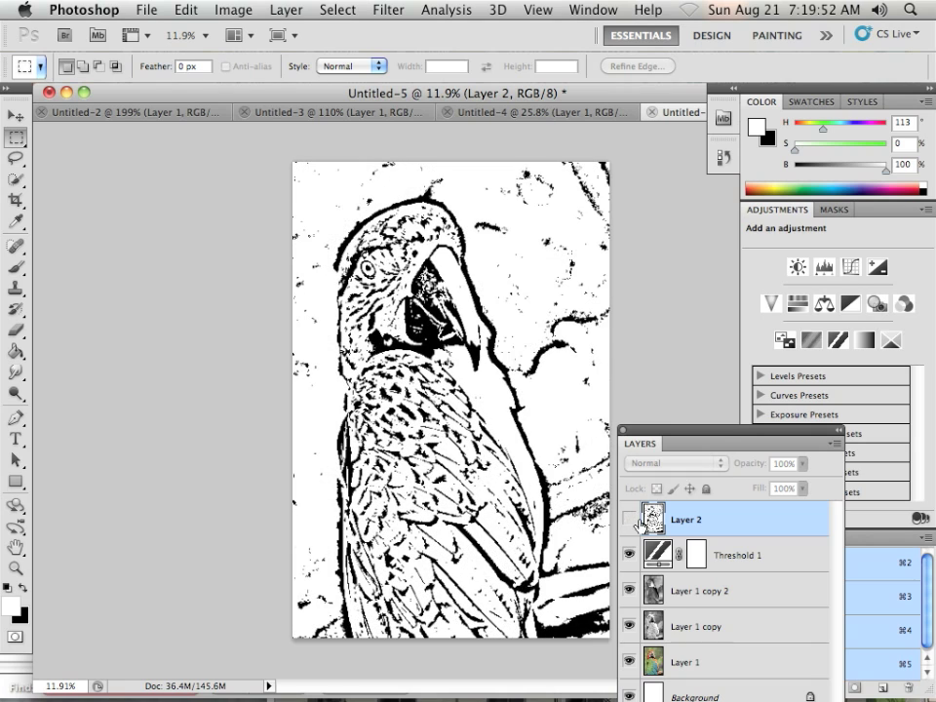
click(727, 554)
drag(915, 361, 849, 359)
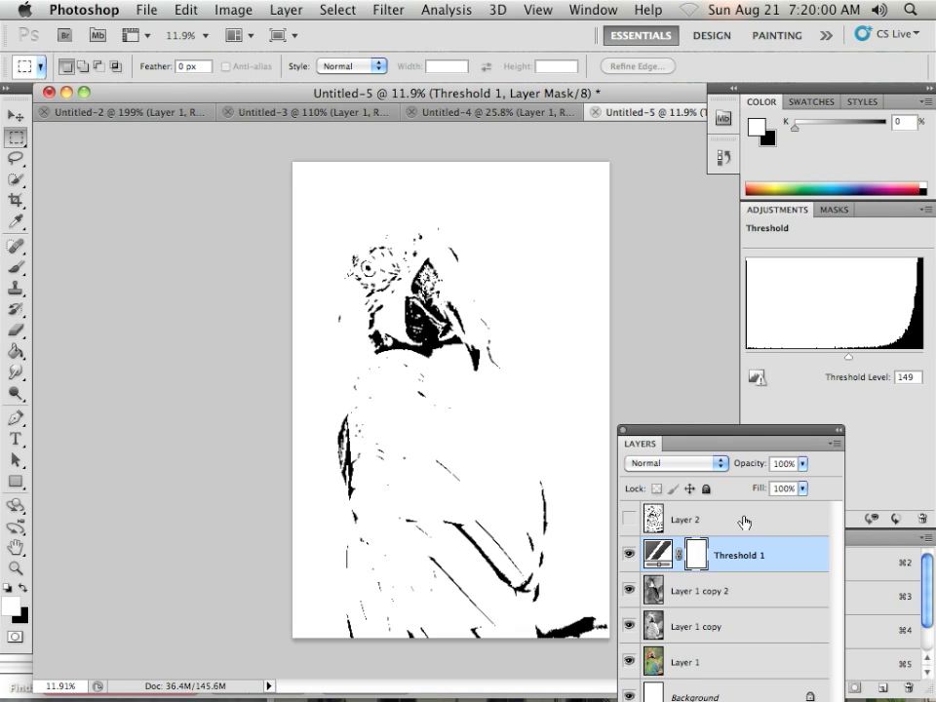
click(672, 525)
click(629, 520)
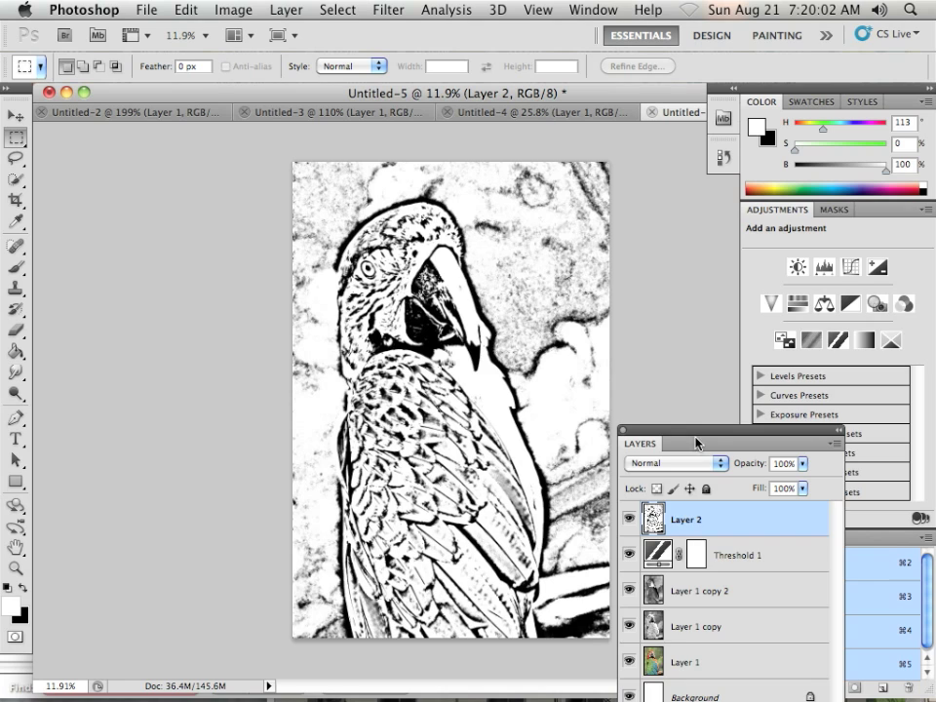
Add a white layer mask to the pasted line art layer.
drag(700, 430, 745, 146)
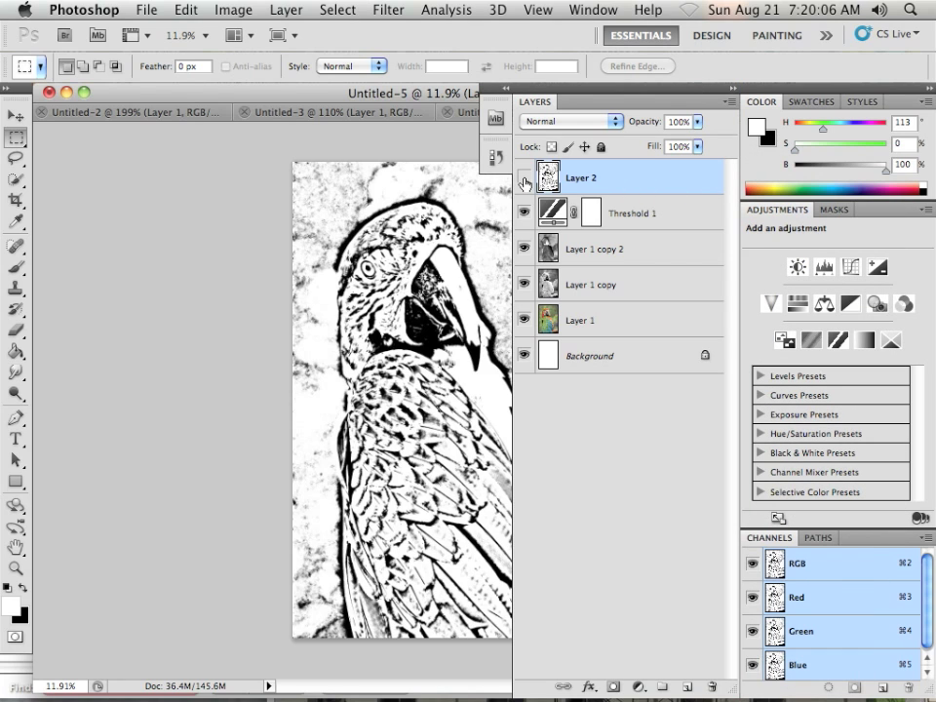
click(525, 181)
click(525, 181)
click(614, 688)
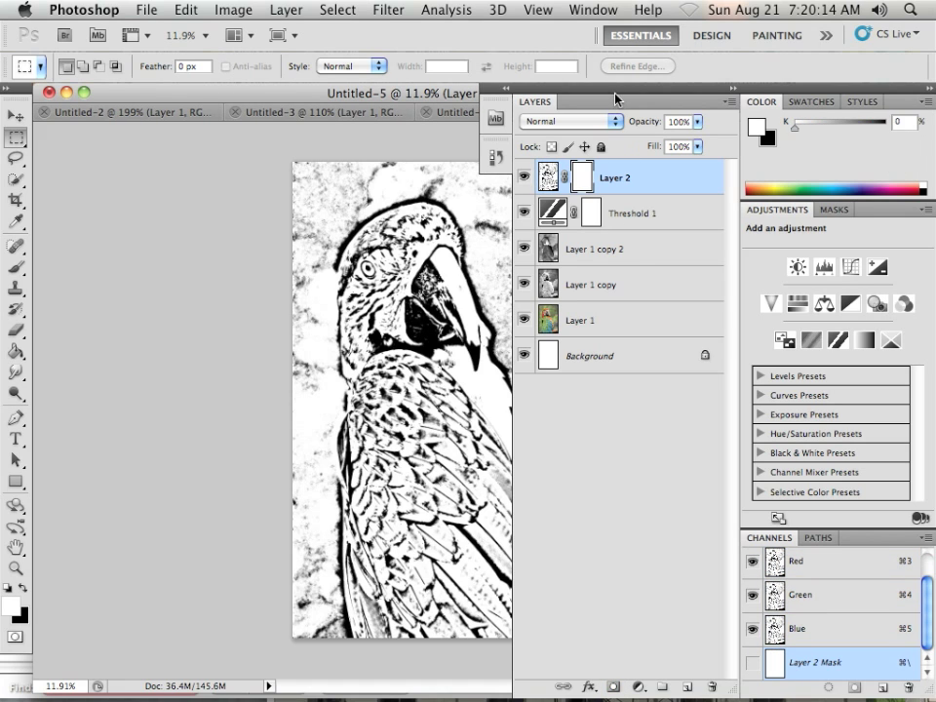
Paint black on the layer mask with a 500 px Brush to hide the background behind the parrot's back and head.
drag(616, 93, 752, 142)
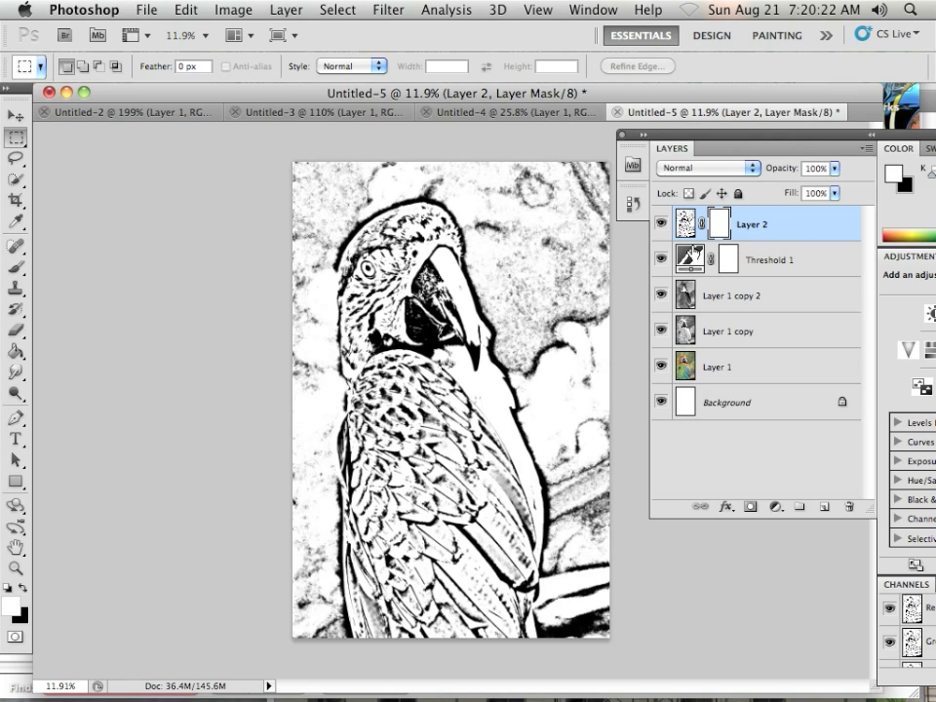
click(16, 266)
click(24, 586)
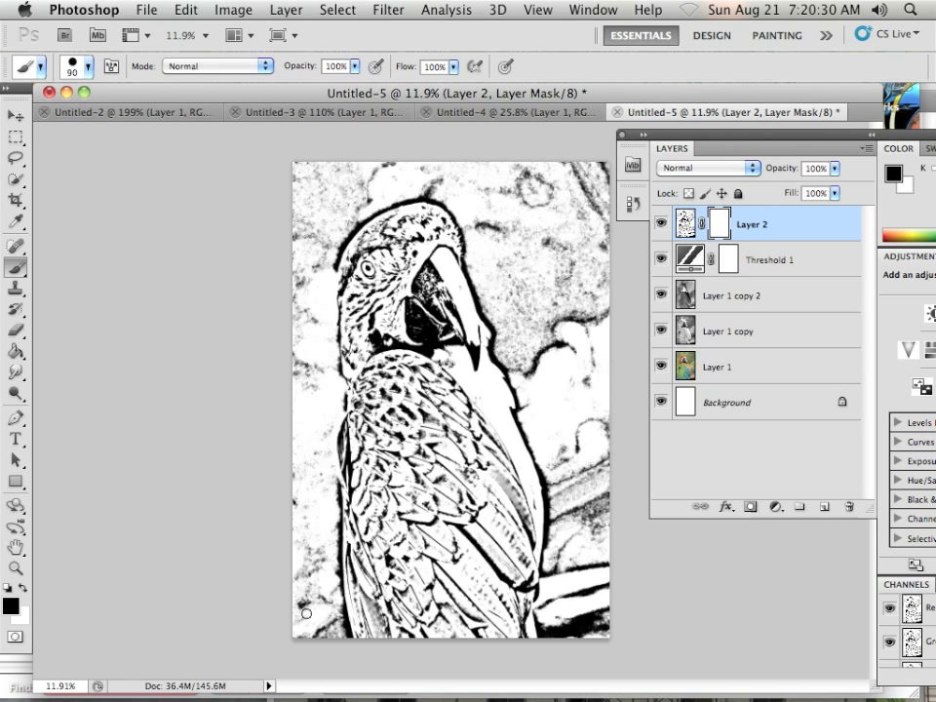
key(bracketright)
key(bracketright)
key(bracketright)
key(bracketright)
key(bracketright)
key(bracketright)
key(bracketright)
key(bracketright)
key(bracketright)
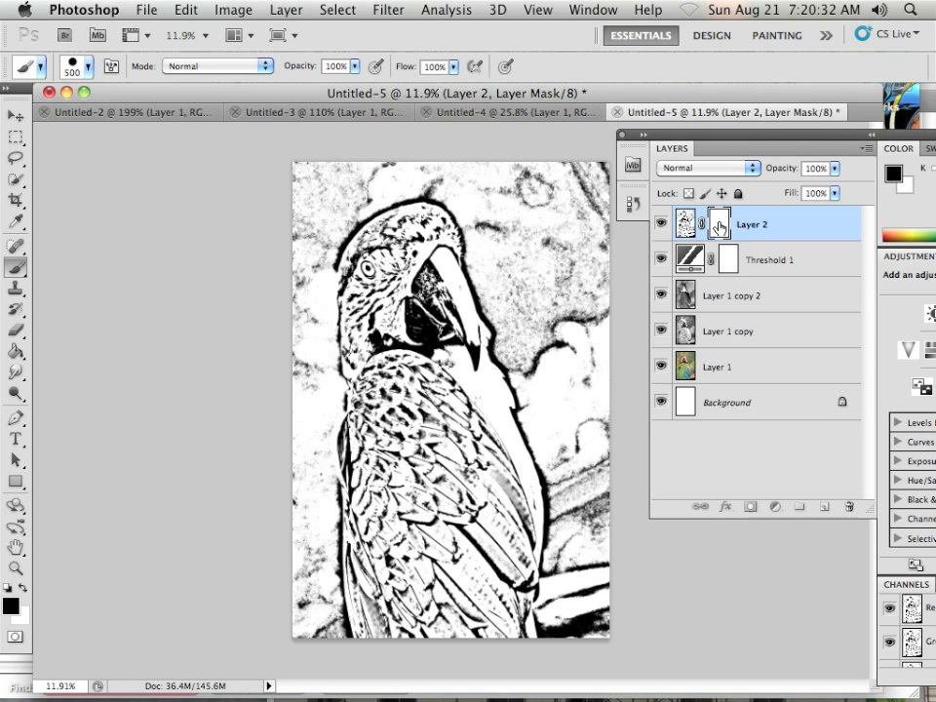
mouse_move(298, 585)
mouse_down()
mouse_move(306, 633)
mouse_move(312, 600)
mouse_move(323, 639)
mouse_move(311, 562)
mouse_move(307, 414)
mouse_move(317, 388)
mouse_move(305, 286)
mouse_move(325, 211)
mouse_move(338, 207)
mouse_move(315, 247)
mouse_move(306, 174)
mouse_move(343, 175)
mouse_move(388, 173)
mouse_up()
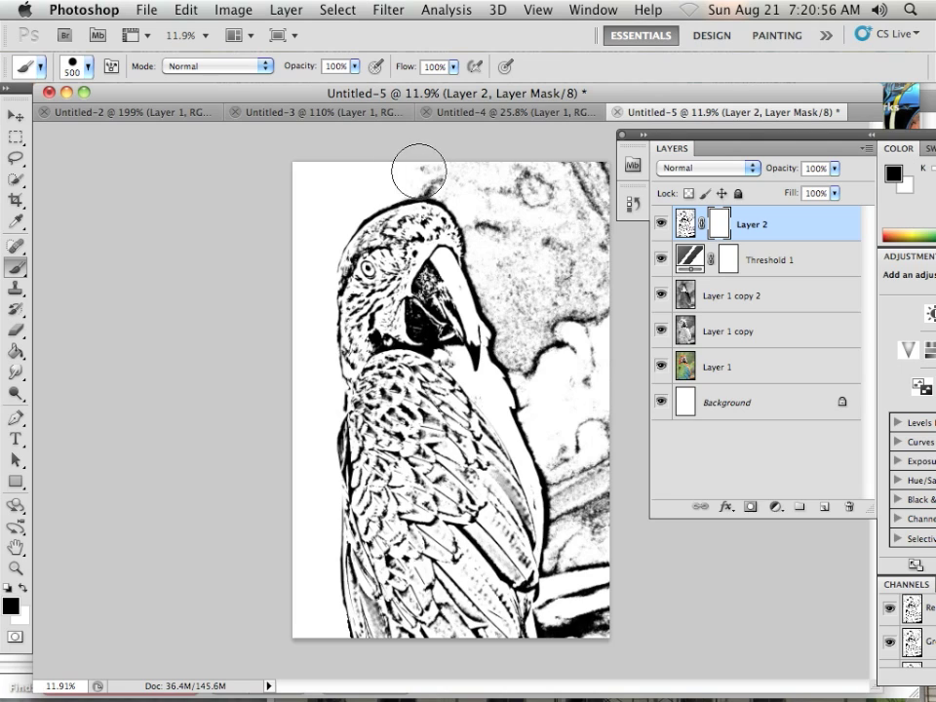
Mask out the background in front of the parrot's beak and chest in black, reducing the brush to 300 px near the outline.
right_click(504, 192)
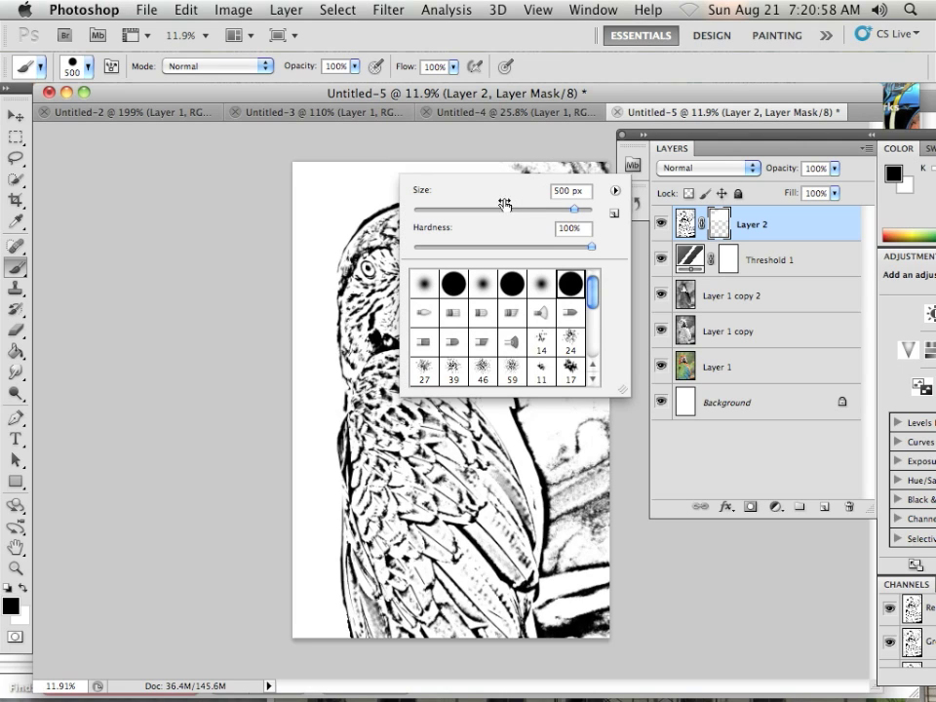
click(173, 304)
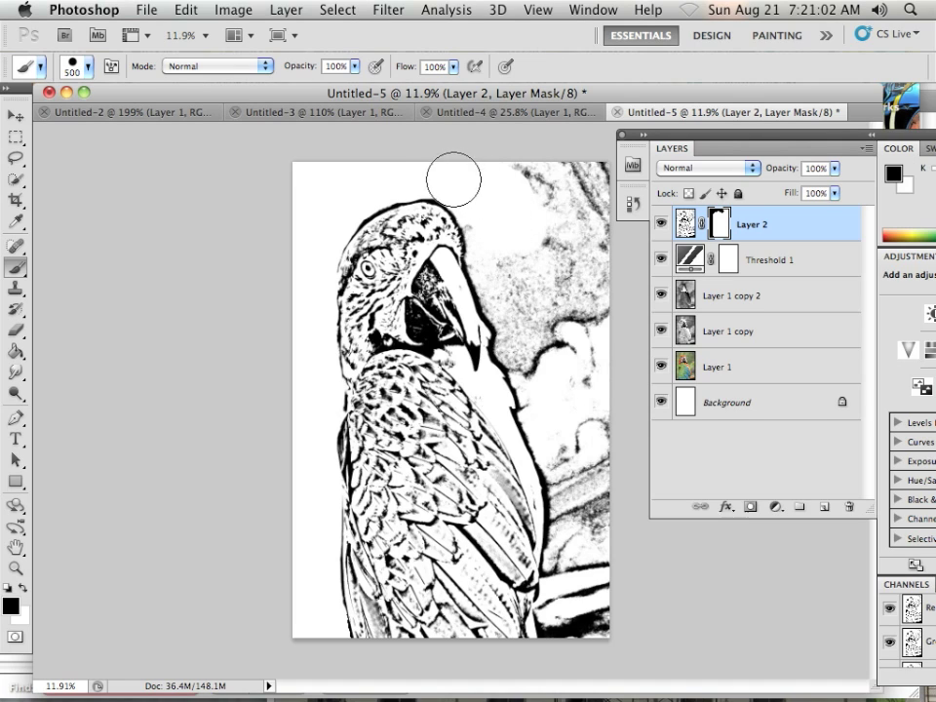
mouse_move(501, 216)
mouse_down()
mouse_move(498, 237)
mouse_move(491, 225)
mouse_move(490, 235)
mouse_move(503, 290)
mouse_move(527, 331)
mouse_move(552, 334)
mouse_move(598, 254)
mouse_move(568, 162)
mouse_move(545, 165)
mouse_move(598, 292)
mouse_move(603, 403)
mouse_move(583, 468)
mouse_move(554, 421)
mouse_up()
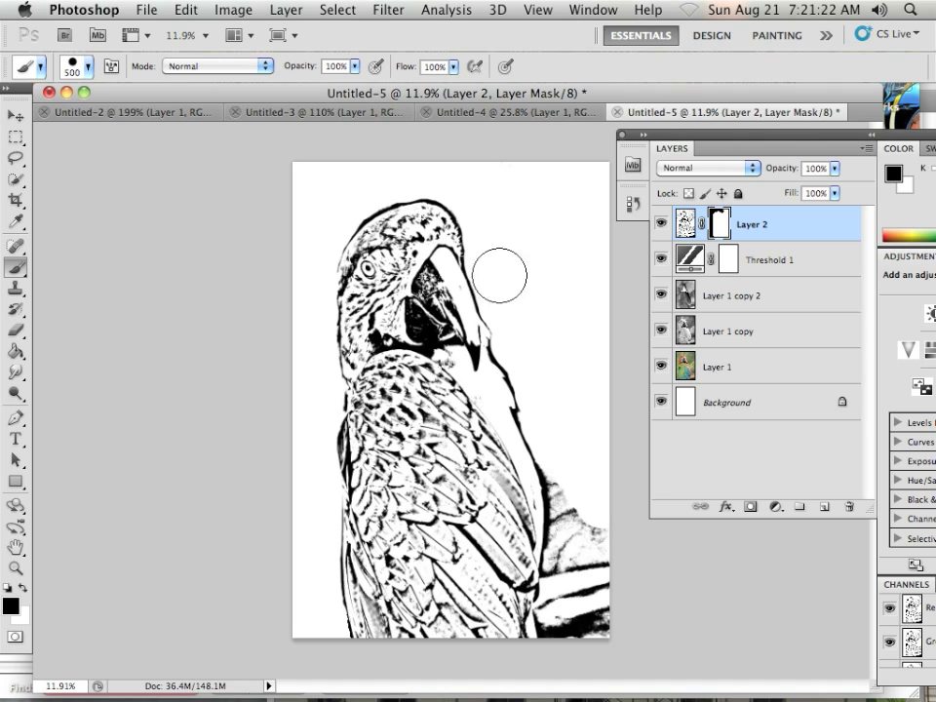
mouse_move(606, 487)
mouse_down()
mouse_move(586, 621)
mouse_move(582, 602)
mouse_move(582, 654)
mouse_move(585, 595)
mouse_move(564, 617)
mouse_move(567, 634)
mouse_move(577, 502)
mouse_move(561, 451)
mouse_move(582, 647)
mouse_move(565, 645)
mouse_move(563, 632)
mouse_move(571, 637)
mouse_move(588, 537)
mouse_move(578, 416)
mouse_move(547, 351)
mouse_up()
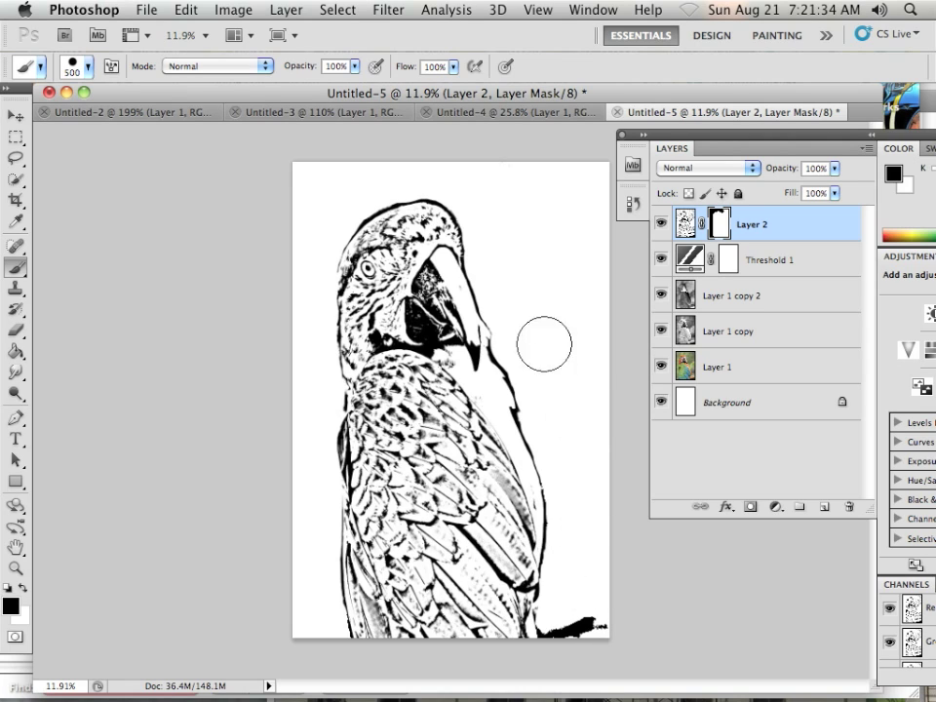
key(bracketleft)
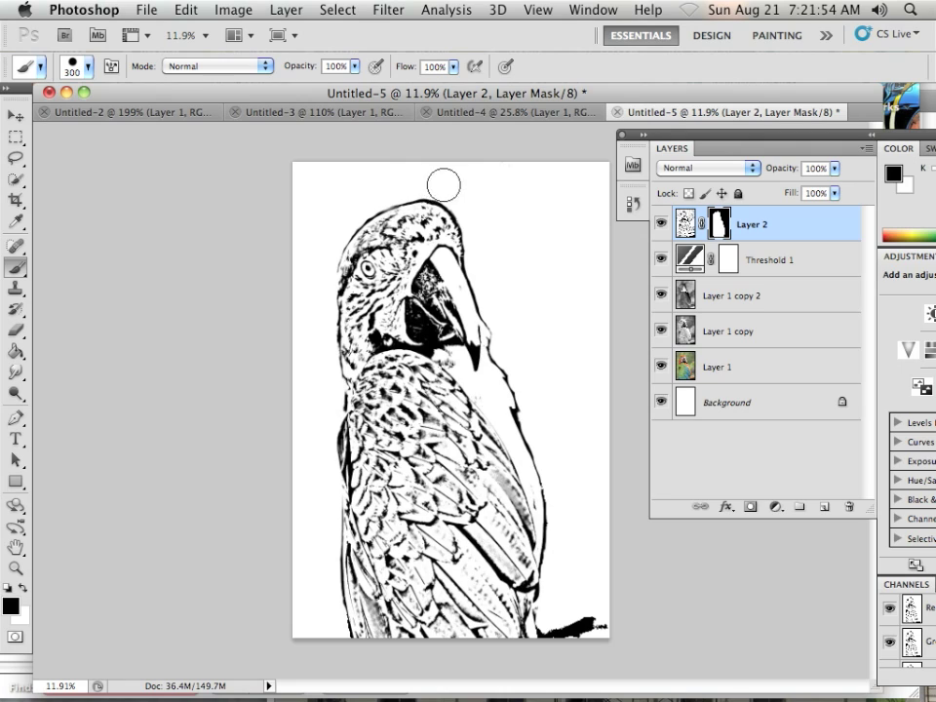
Trim the thick outline along the back and crown of the parrot's head on the mask with a 60 px black brush.
scroll(379, 308, up, 5)
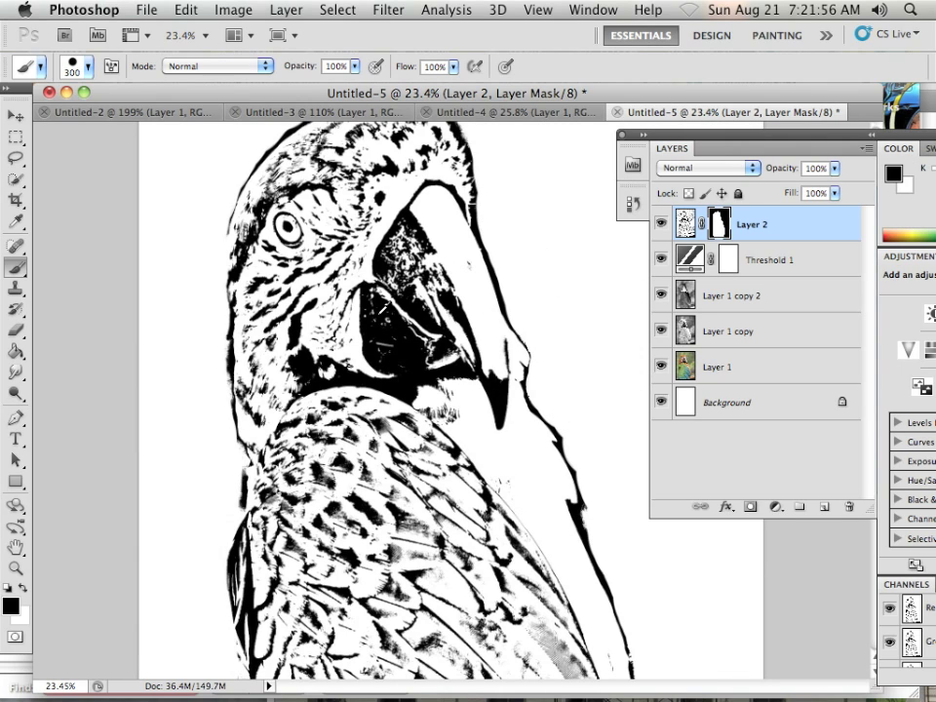
scroll(378, 310, up, 3)
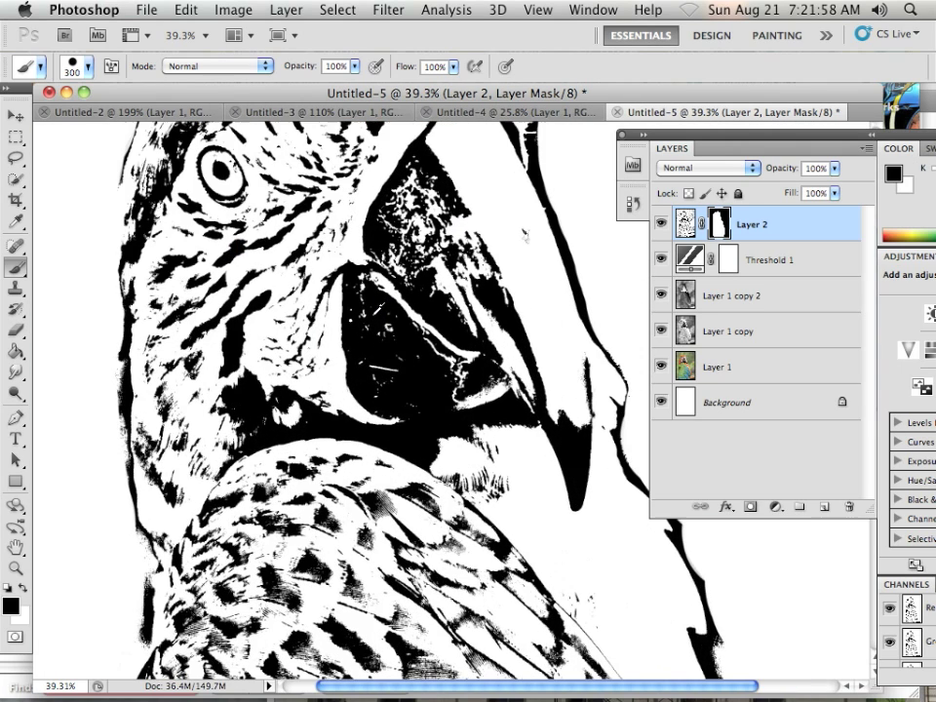
mouse_move(341, 312)
mouse_down()
mouse_move(348, 345)
mouse_move(319, 380)
mouse_move(316, 371)
mouse_up()
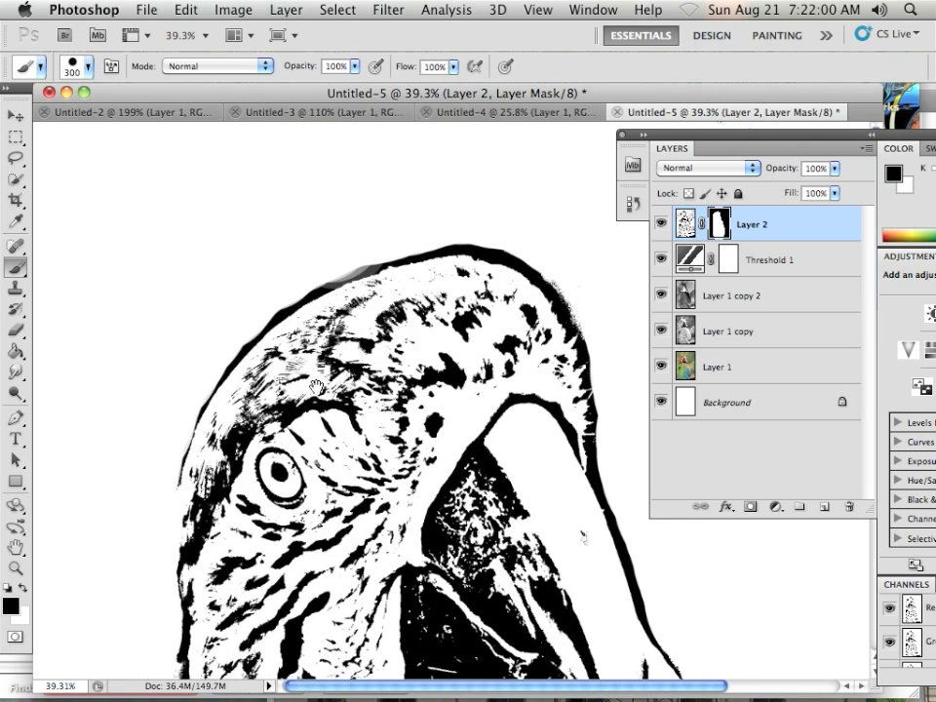
scroll(358, 319, up, 4)
key(bracketleft)
key(bracketleft)
key(bracketleft)
key(bracketleft)
key(bracketleft)
key(bracketleft)
key(bracketleft)
key(bracketleft)
key(bracketleft)
key(bracketleft)
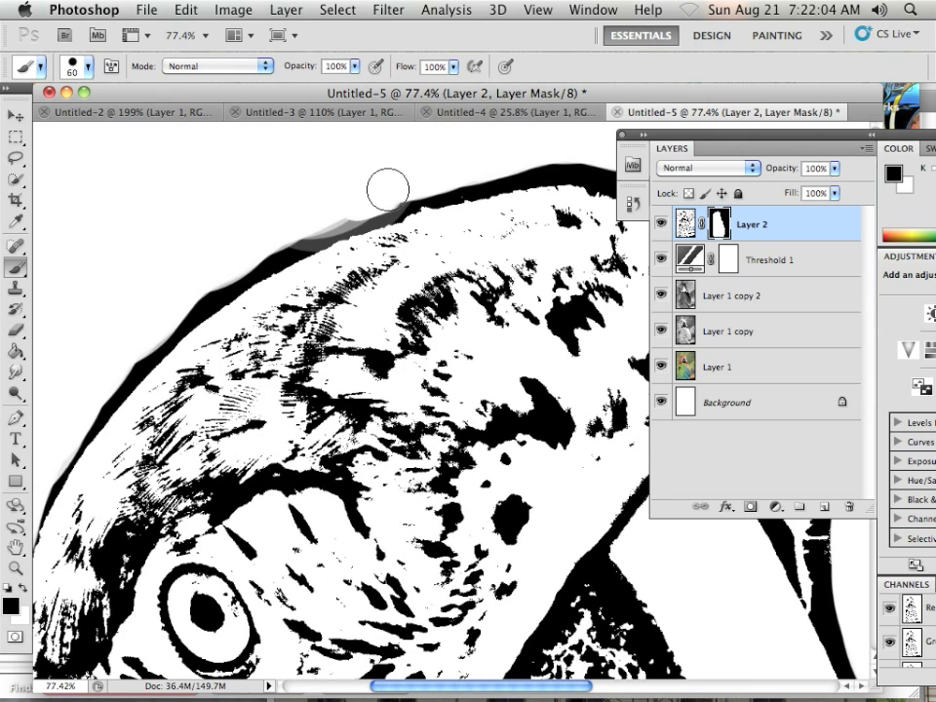
mouse_move(420, 177)
mouse_down()
mouse_move(258, 243)
mouse_move(312, 224)
mouse_move(175, 300)
mouse_move(93, 390)
mouse_up()
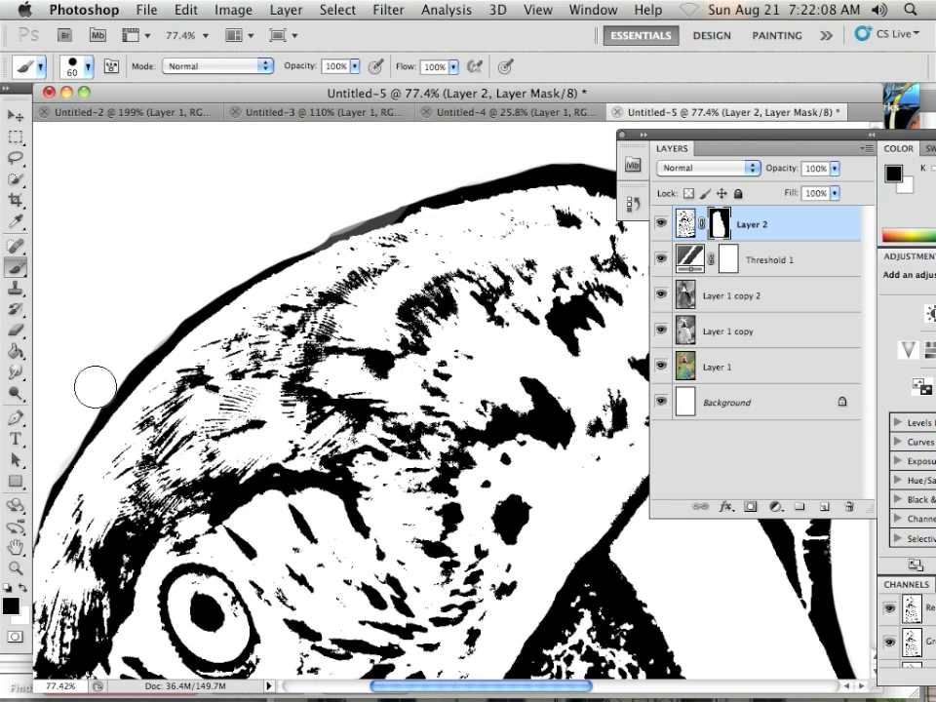
drag(533, 160, 597, 159)
Trim the outline around the parrot's forehead and upper beak on the mask with the 60 px brush.
mouse_move(440, 308)
mouse_down()
mouse_move(320, 313)
mouse_move(214, 337)
mouse_up()
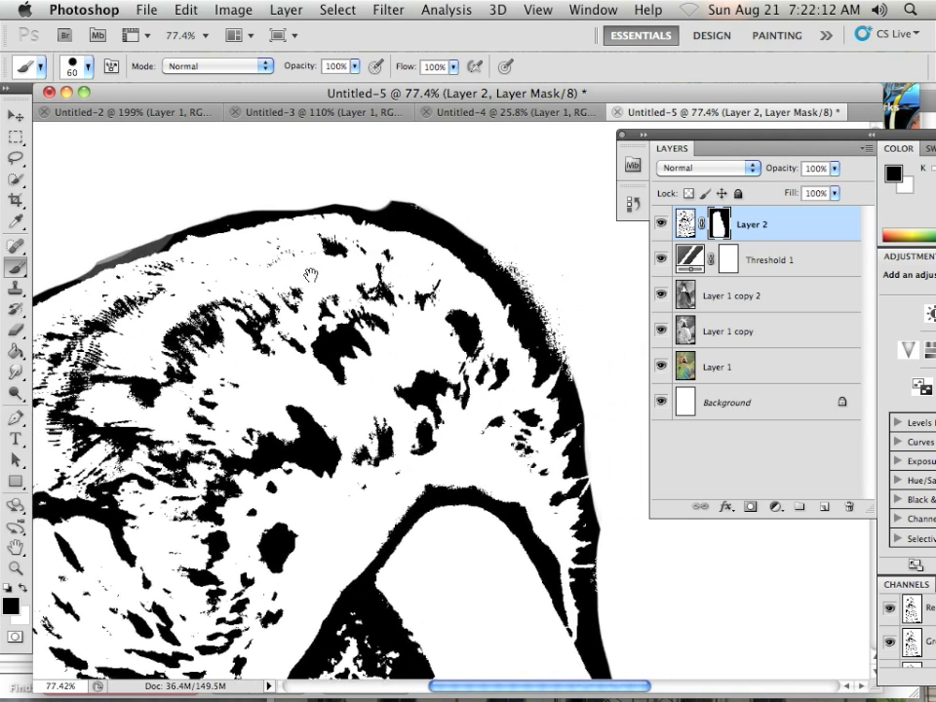
mouse_move(362, 174)
mouse_down()
mouse_move(442, 220)
mouse_move(535, 297)
mouse_move(540, 318)
mouse_move(526, 295)
mouse_move(529, 317)
mouse_move(505, 270)
mouse_move(541, 315)
mouse_up()
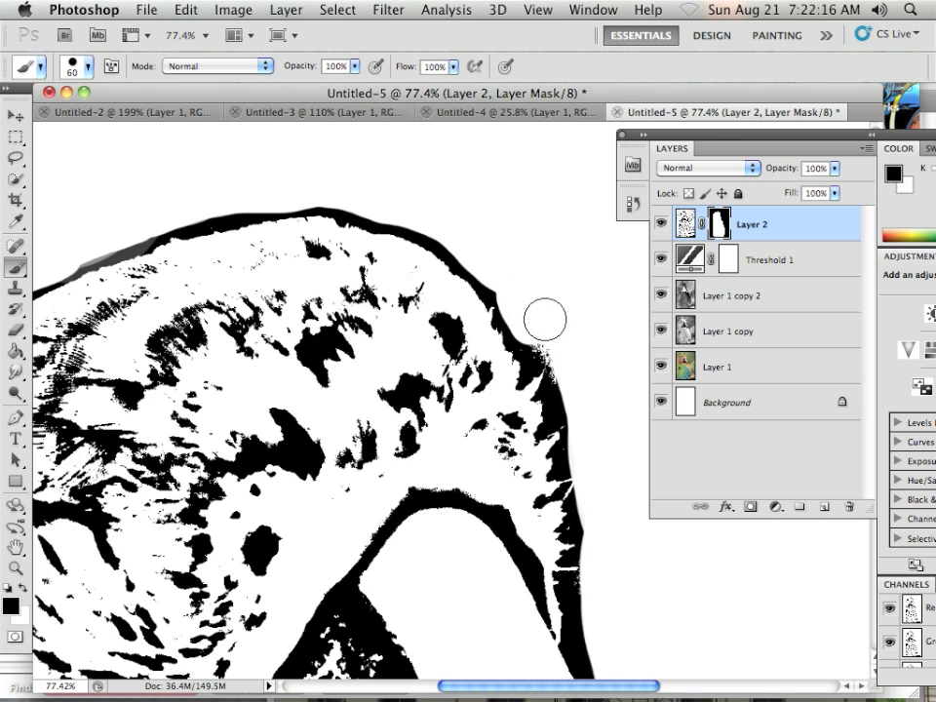
right_click(576, 395)
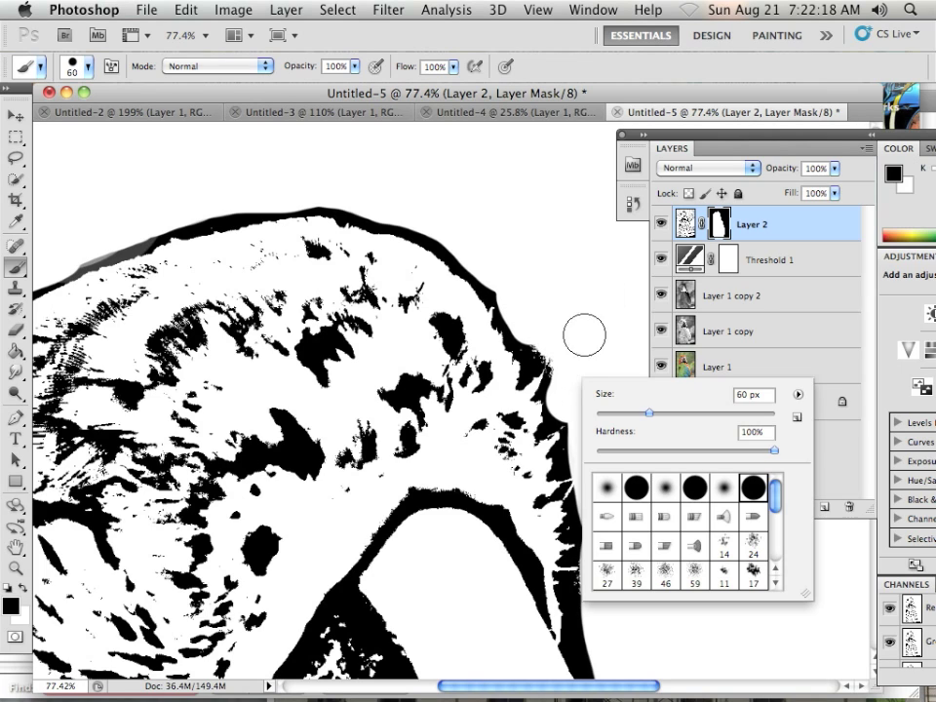
key(Return)
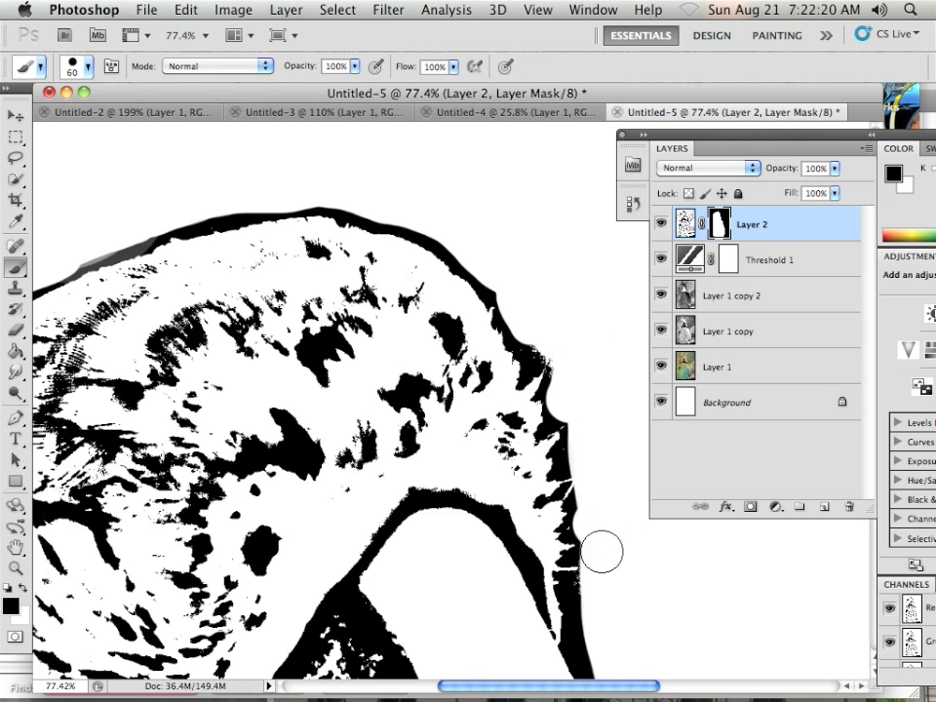
mouse_move(604, 646)
mouse_down()
mouse_move(553, 439)
mouse_move(532, 401)
mouse_move(487, 382)
mouse_up()
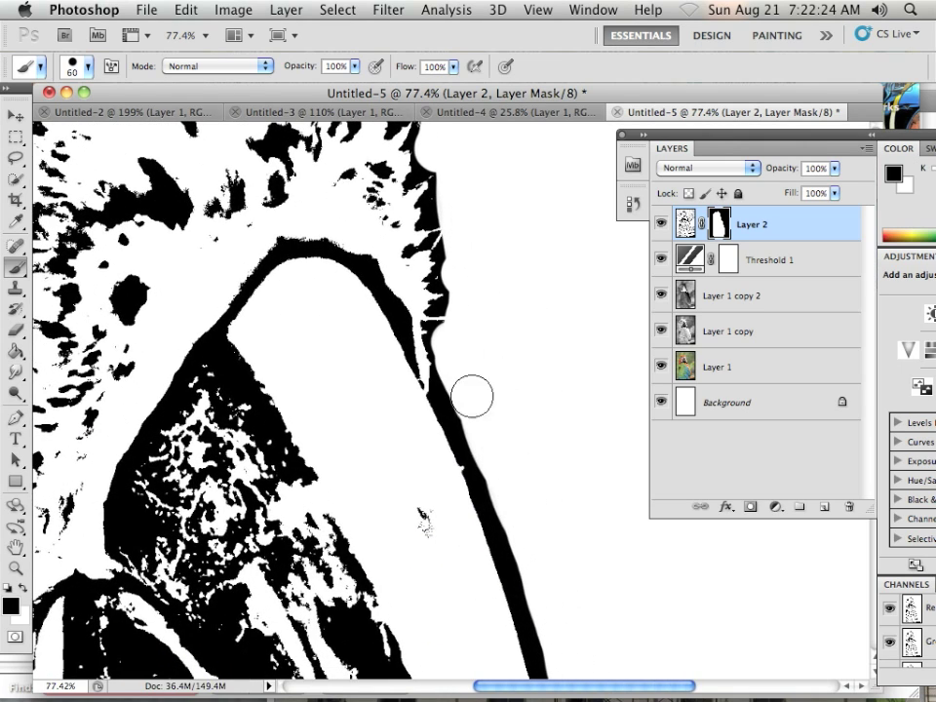
mouse_move(493, 438)
mouse_down()
mouse_move(516, 426)
mouse_move(482, 361)
mouse_up()
drag(445, 308, 391, 413)
drag(273, 488, 390, 293)
drag(154, 474, 229, 156)
mouse_move(281, 428)
mouse_down()
mouse_move(208, 266)
mouse_move(187, 38)
mouse_move(277, 168)
mouse_move(328, 427)
mouse_move(337, 631)
mouse_move(354, 585)
mouse_up()
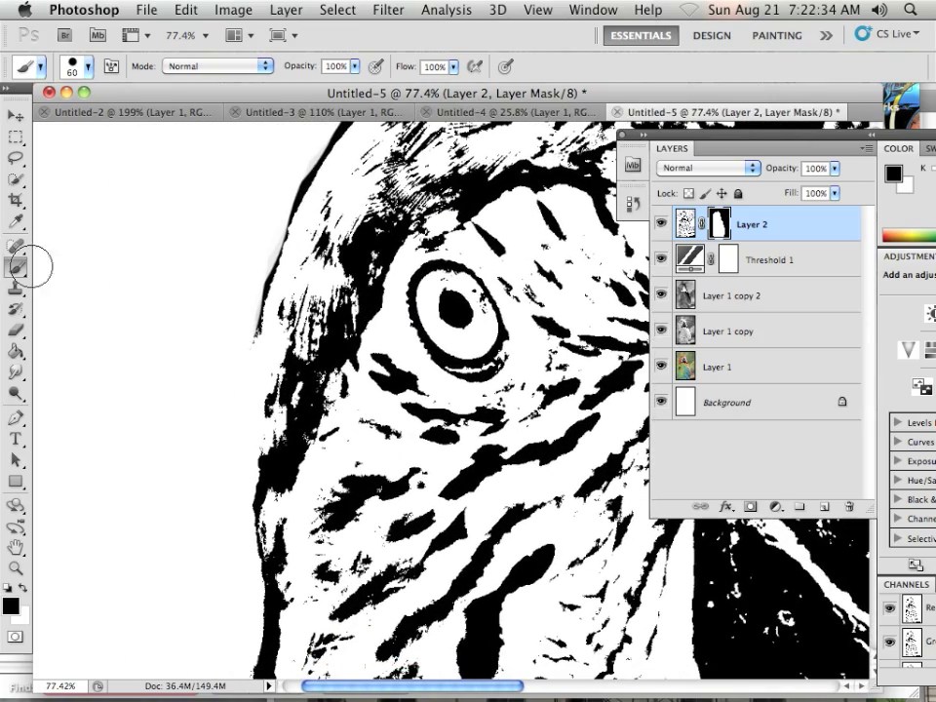
Create a new layer above the masked one and redraw the missing outline behind the parrot's head with a black 8 px Pencil.
drag(22, 269, 84, 286)
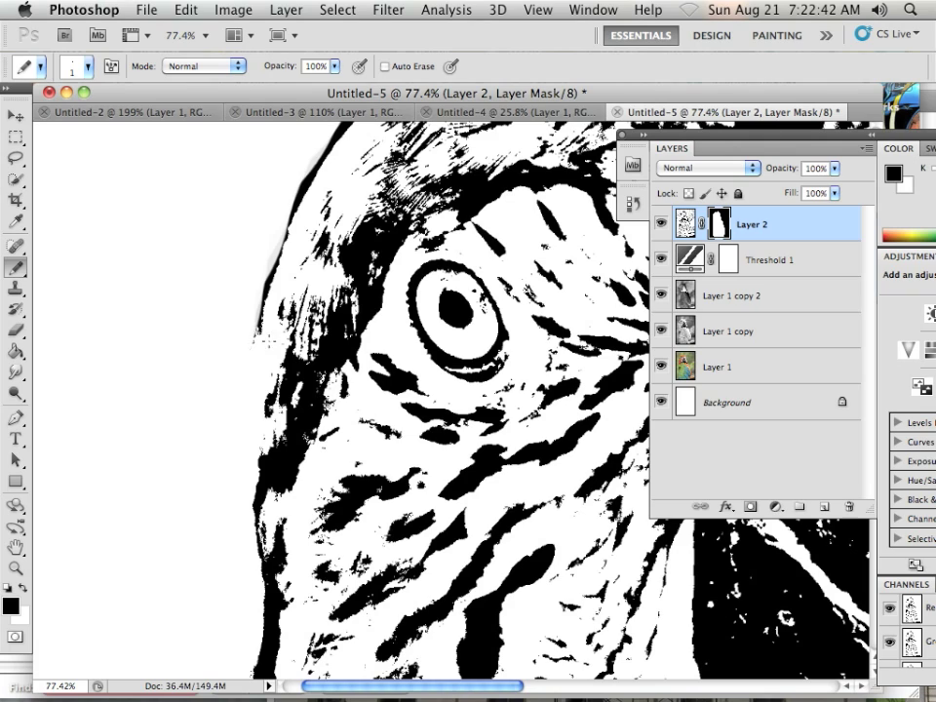
click(824, 507)
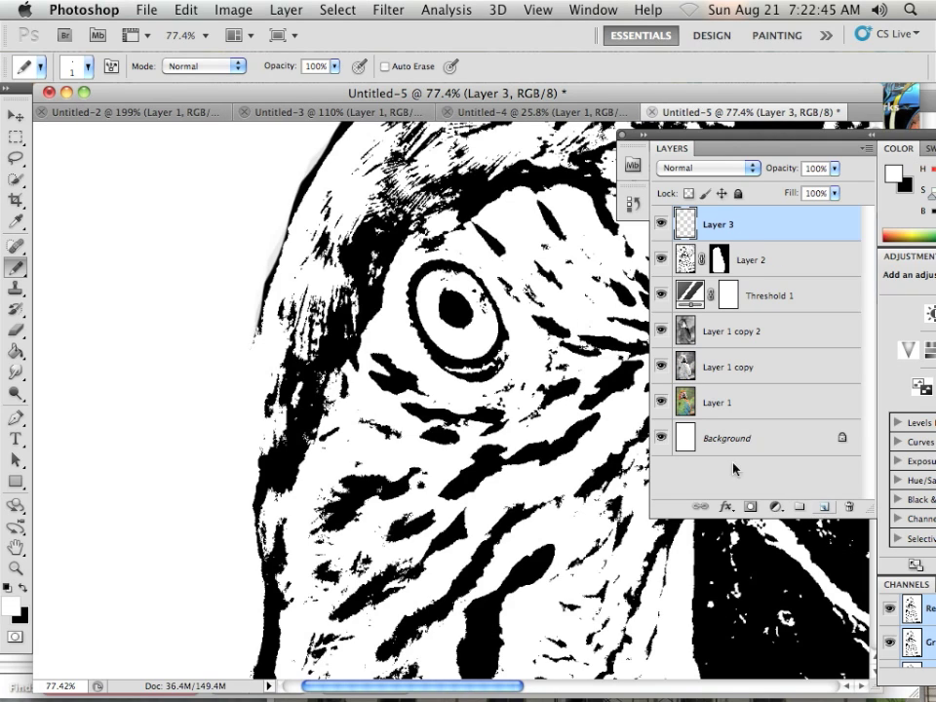
click(23, 588)
key(bracketright)
key(bracketright)
key(bracketright)
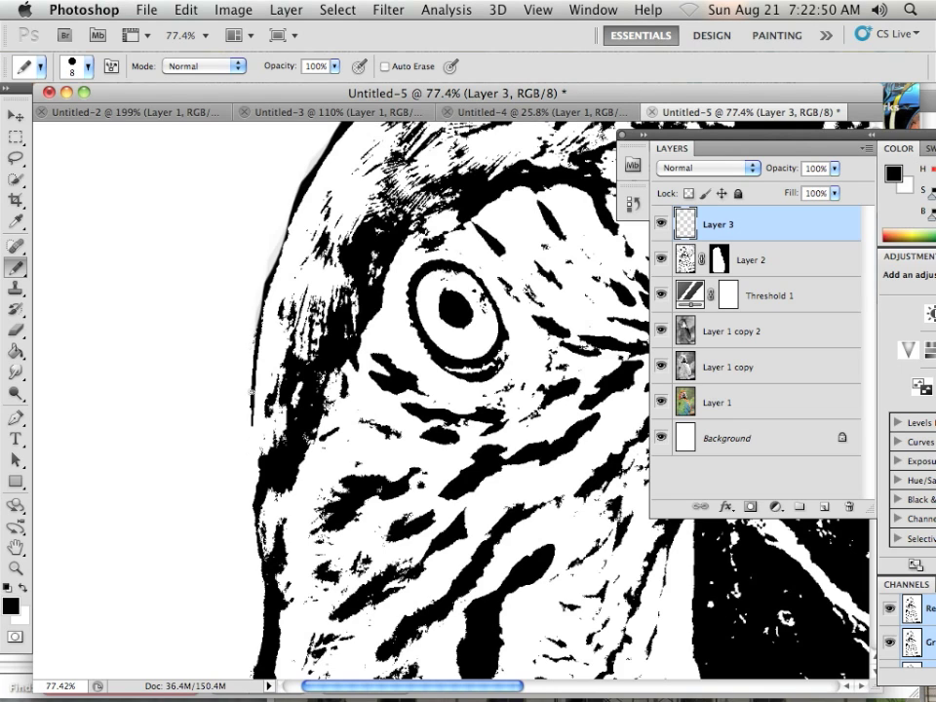
Fill in the missing outline segments along the parrot's neck, back and beak area with the 8 px black Pencil.
drag(190, 558, 161, 214)
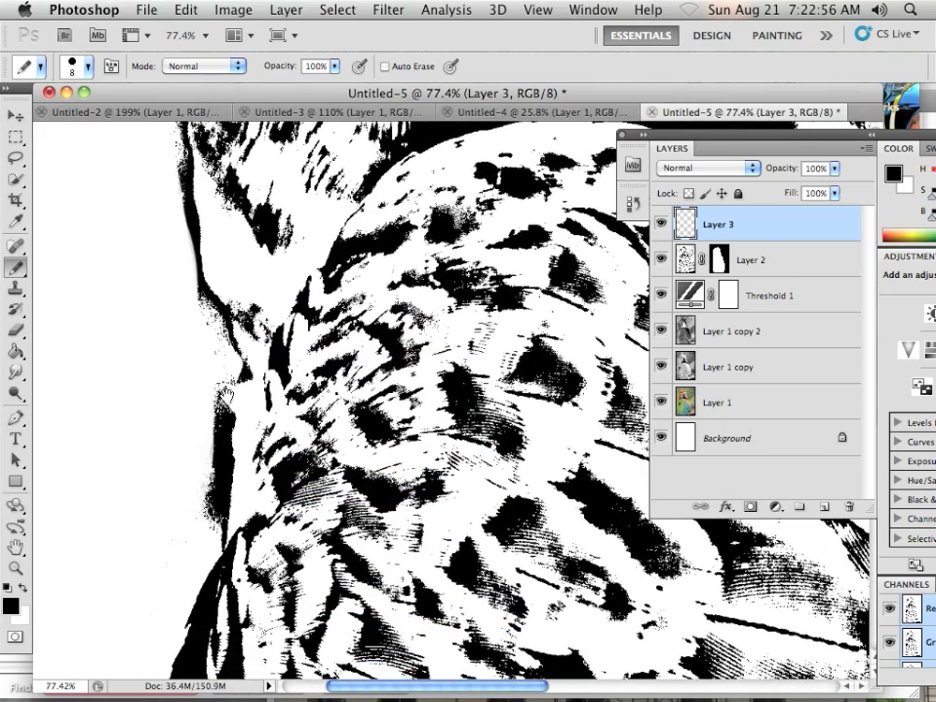
drag(226, 393, 232, 595)
drag(293, 215, 262, 576)
drag(402, 249, 236, 299)
drag(468, 595, 204, 224)
drag(255, 671, 229, 379)
drag(332, 126, 290, 423)
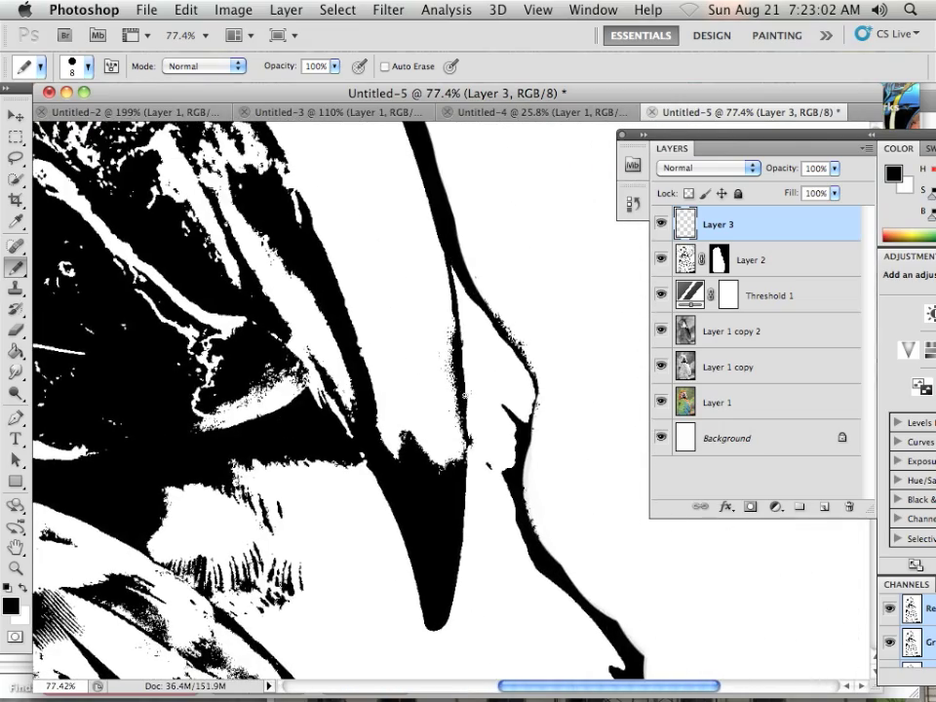
drag(380, 498, 440, 386)
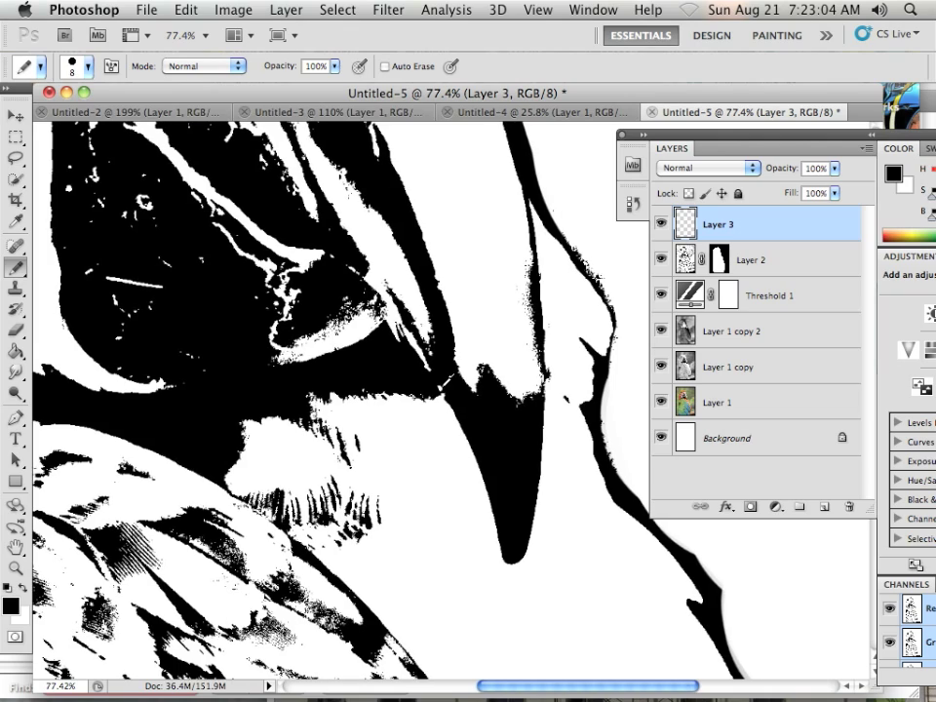
Add a Threshold adjustment layer above the pencil-line layer.
scroll(446, 382, down, 5)
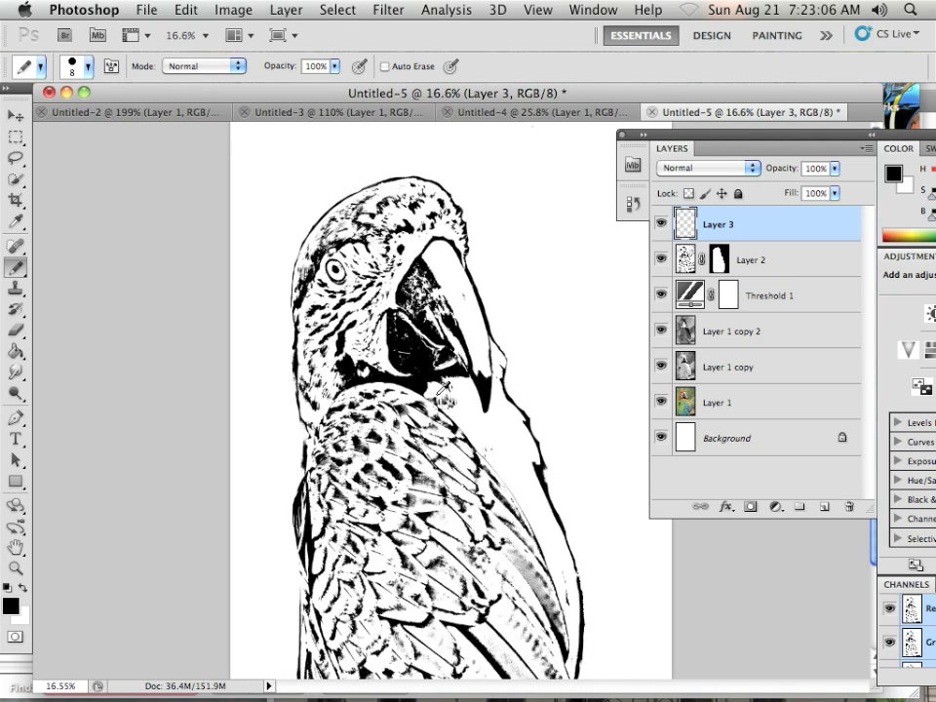
scroll(443, 390, up, 3)
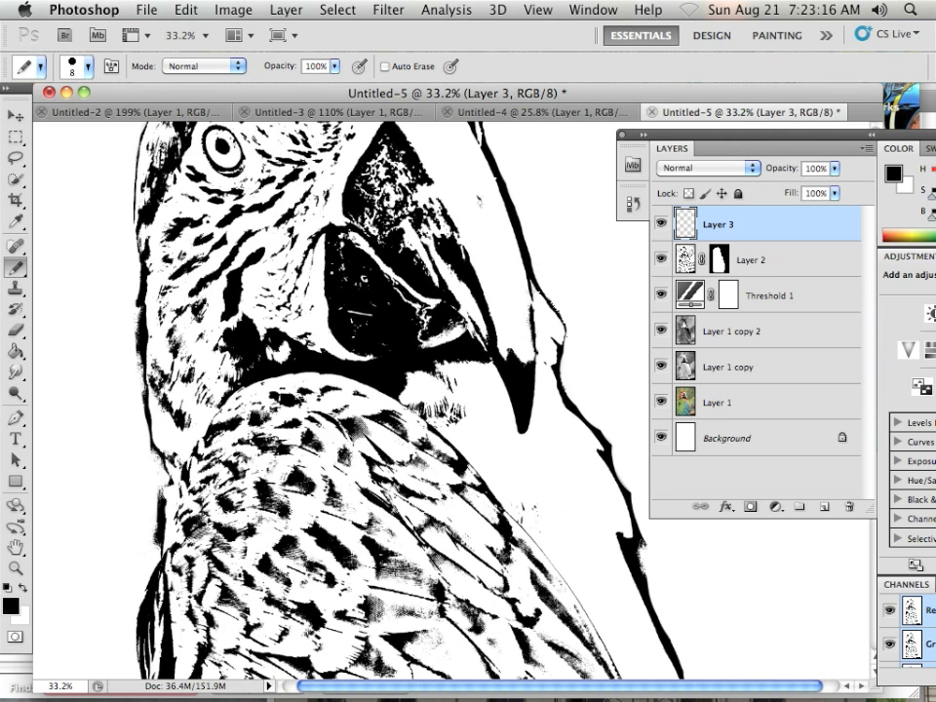
key(ctrl+0)
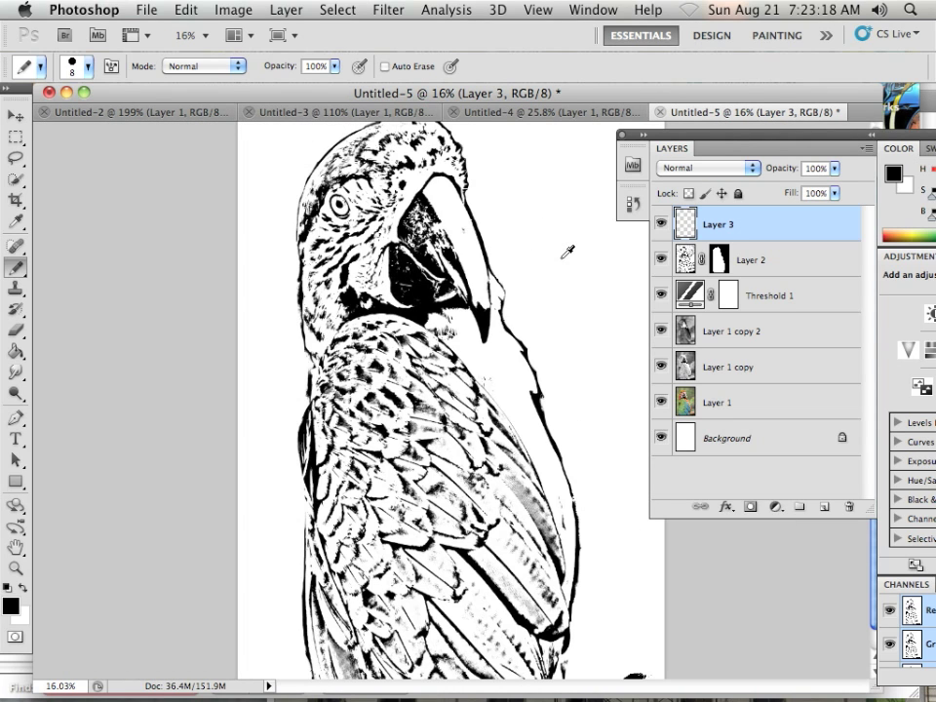
scroll(567, 252, down, 2)
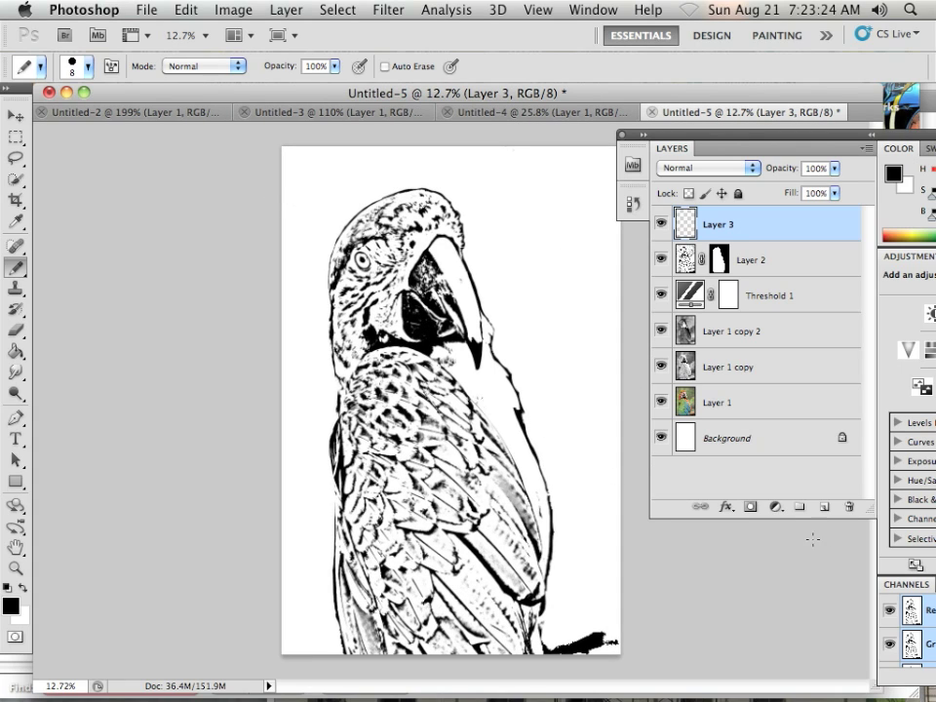
click(777, 508)
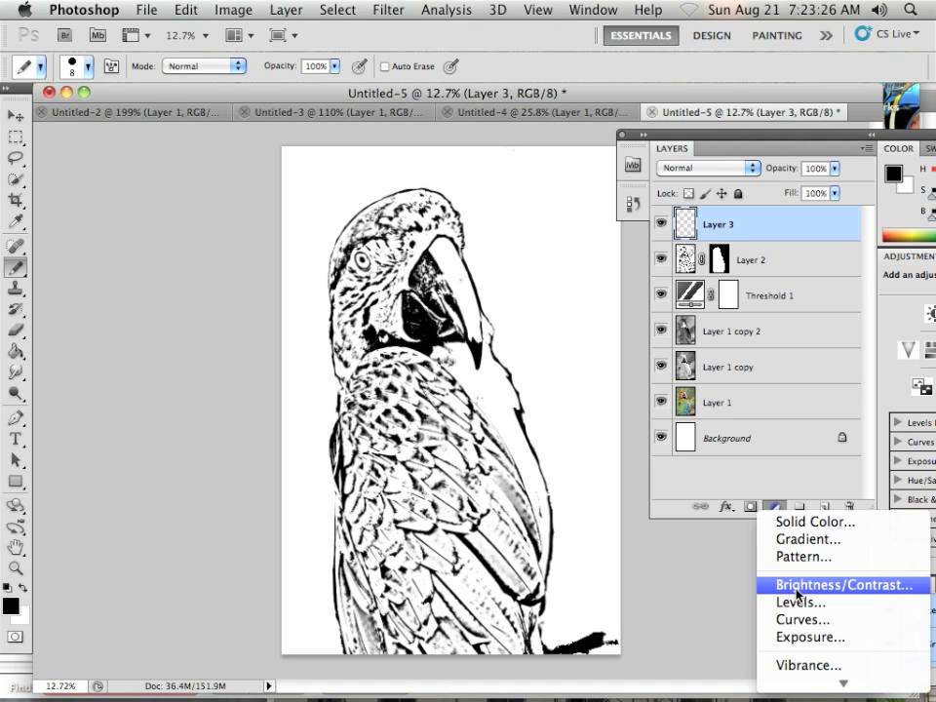
scroll(794, 639, down, 8)
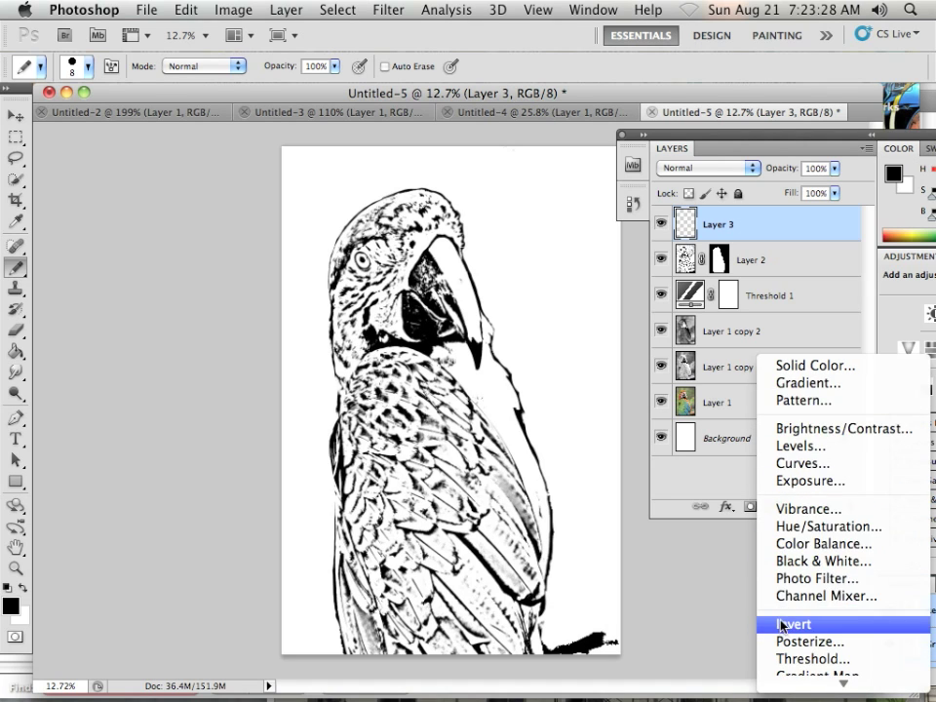
click(800, 644)
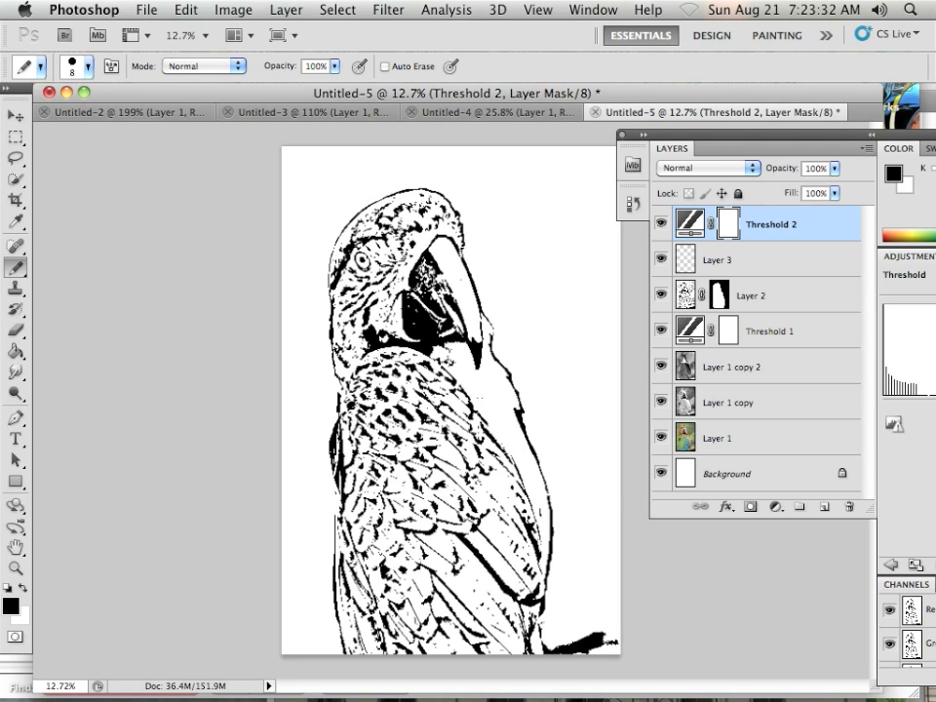
Select the whole canvas, copy the merged line art and paste it as a new top layer.
click(16, 136)
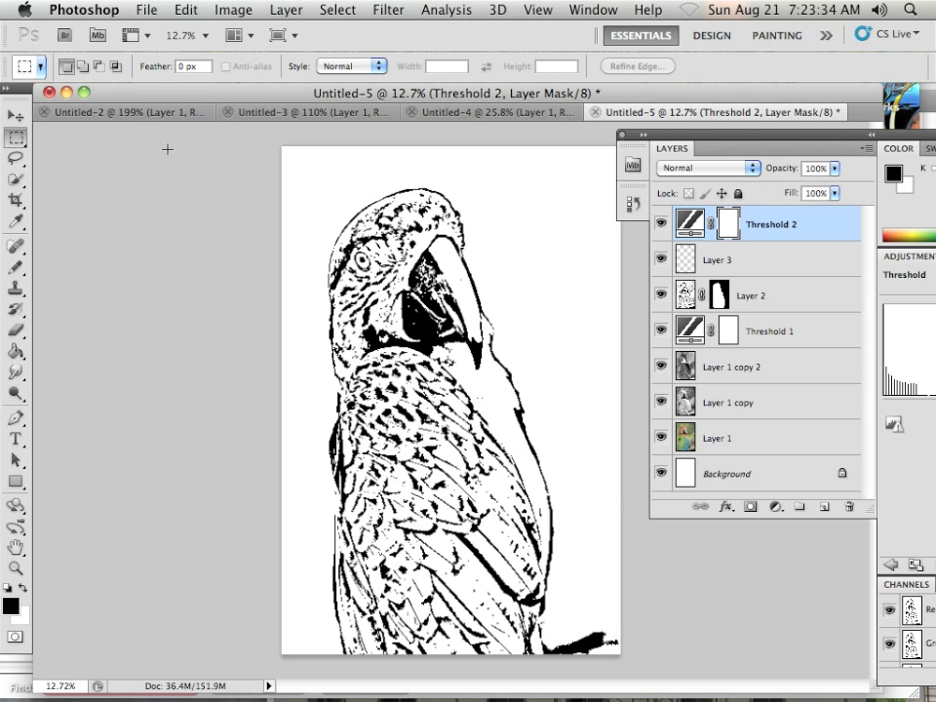
drag(686, 648, 711, 674)
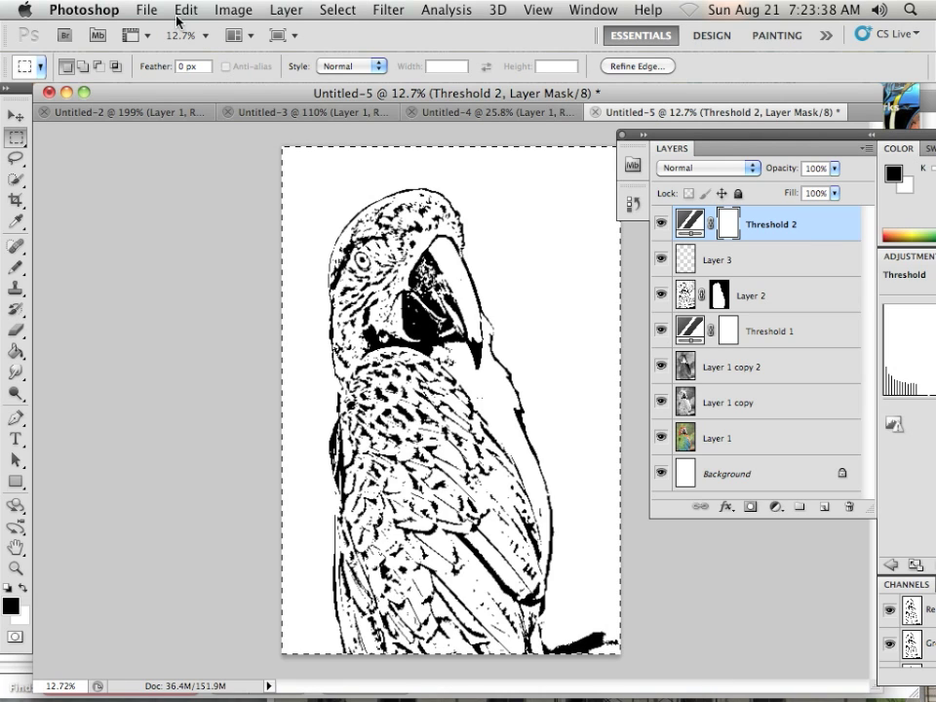
click(185, 12)
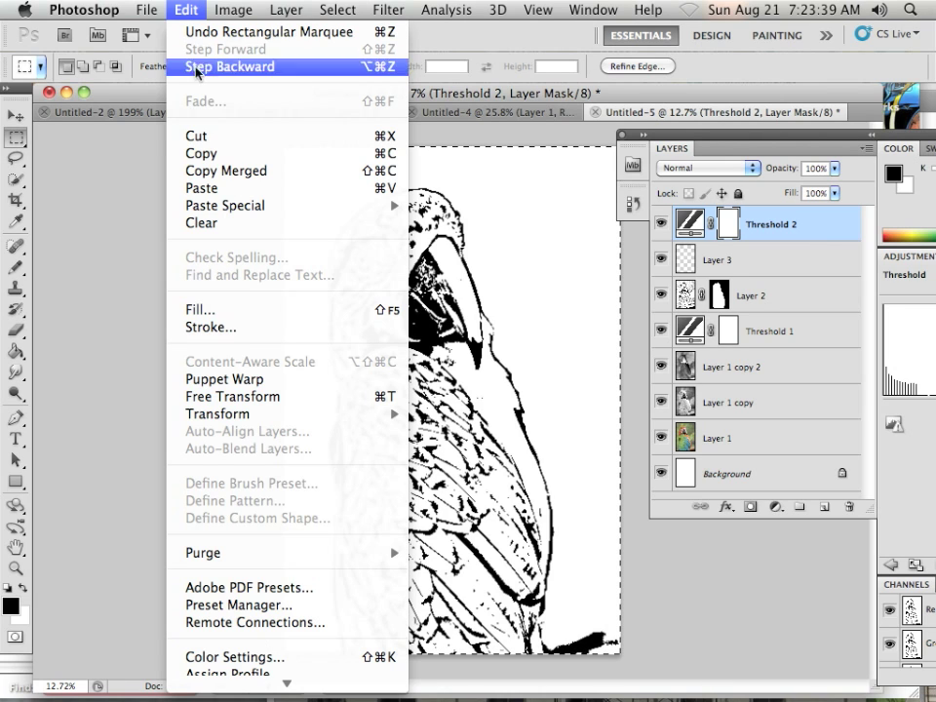
click(210, 171)
click(188, 10)
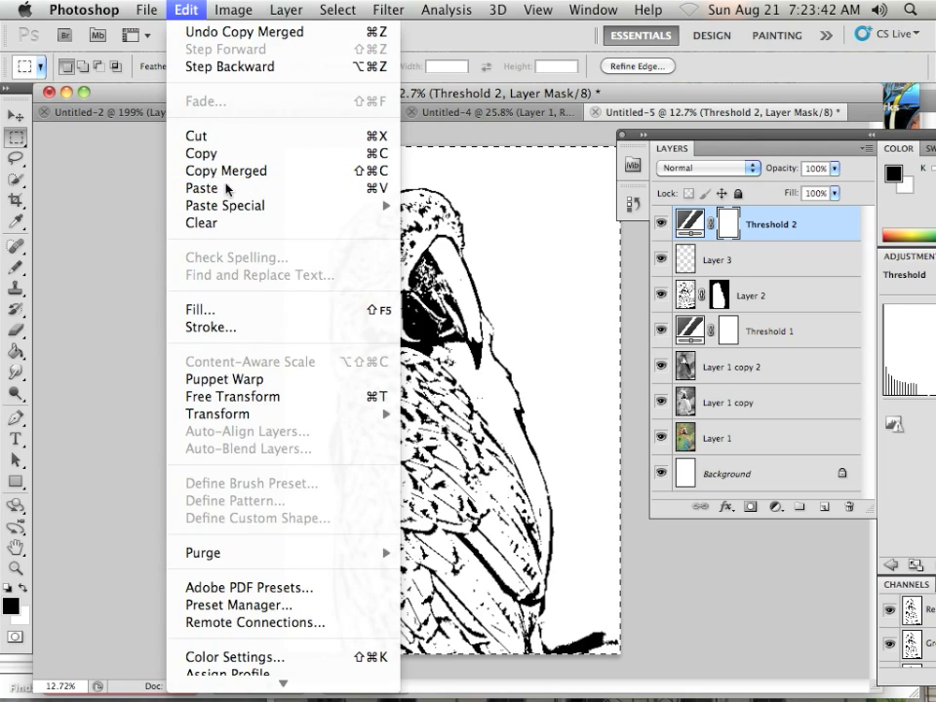
click(195, 188)
Examine the pasted line art around the head, beak and chest, and as a whole.
scroll(368, 251, up, 10)
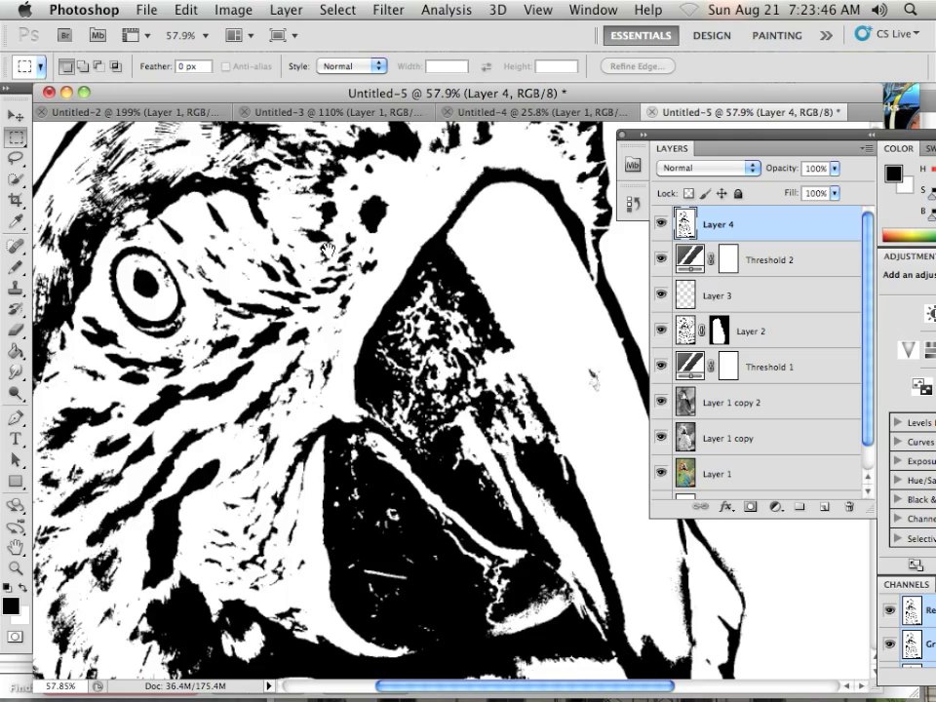
drag(329, 251, 263, 224)
drag(490, 578, 348, 325)
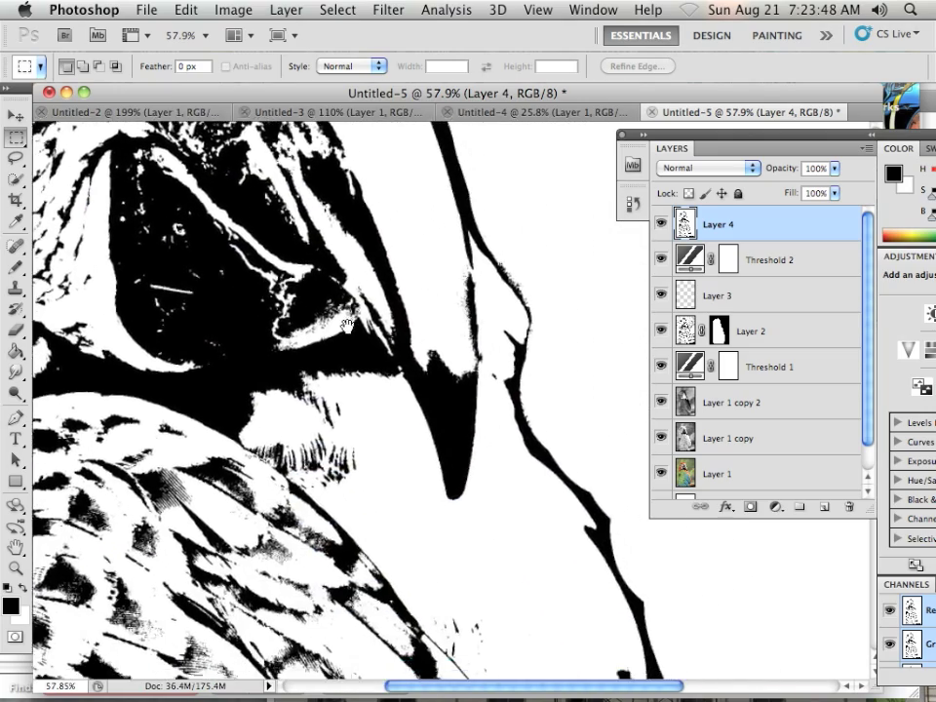
scroll(346, 324, down, 8)
scroll(450, 399, up, 2)
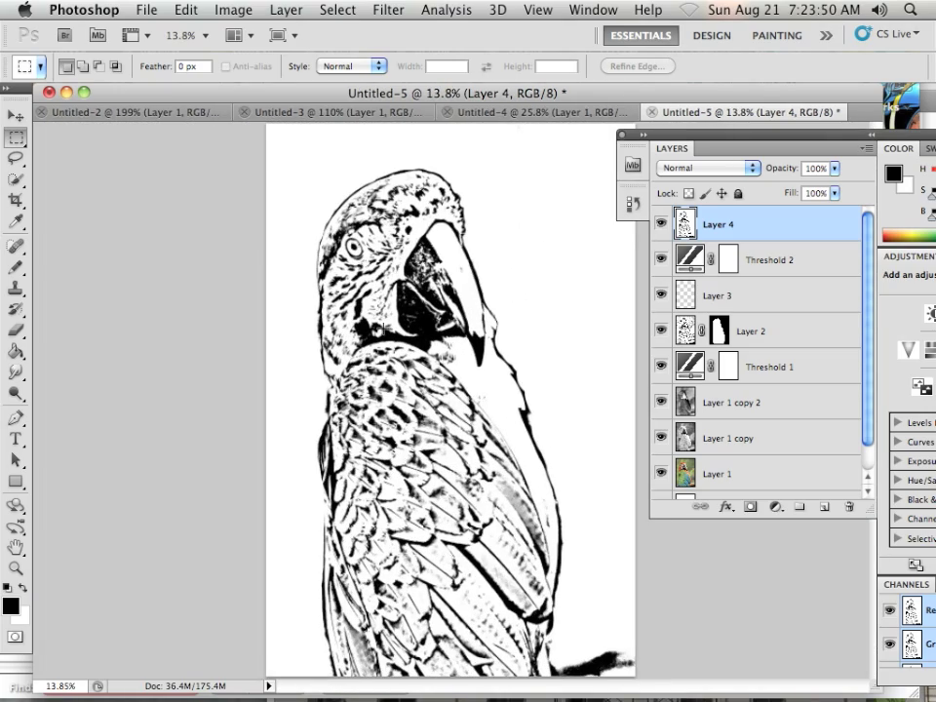
scroll(429, 380, down, 1)
scroll(350, 350, down, 1)
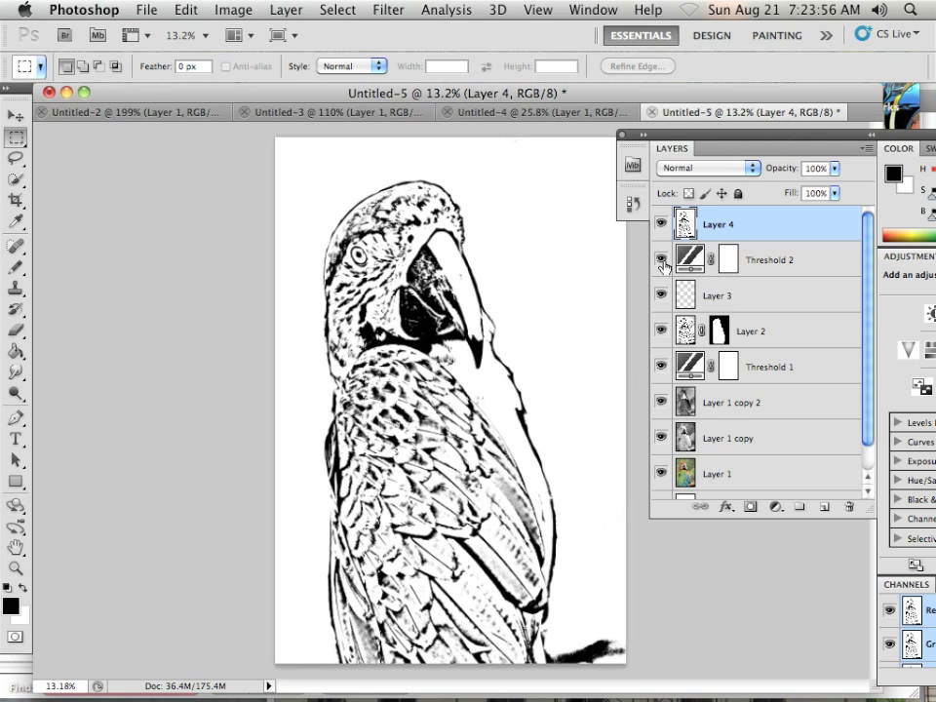
Hide all layers between the pasted line art and the color photo, from Threshold 2 to Layer 1 copy.
drag(662, 298, 662, 441)
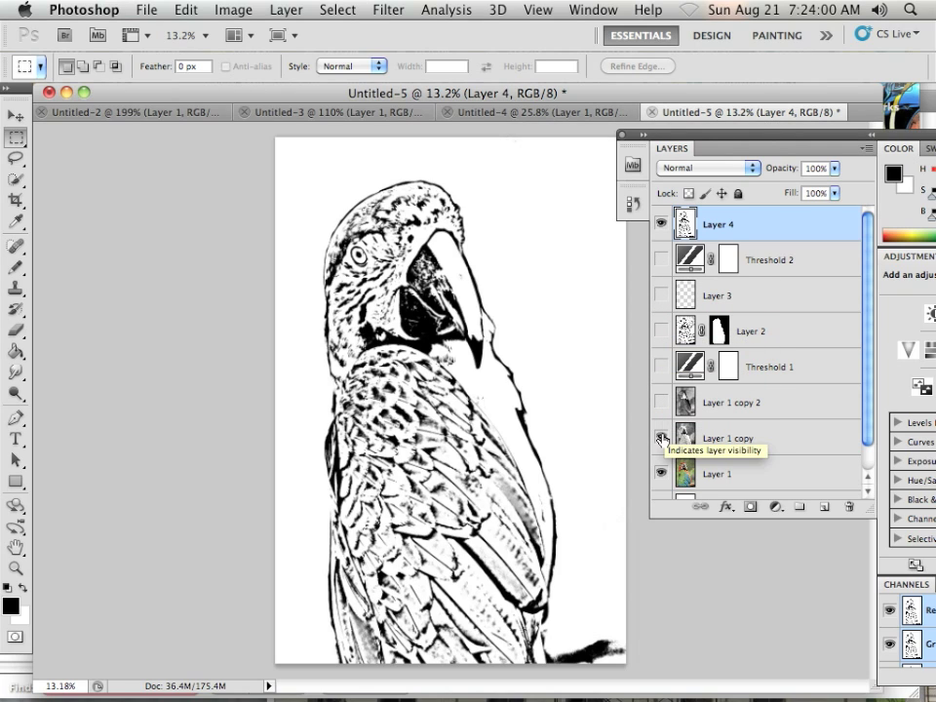
click(730, 474)
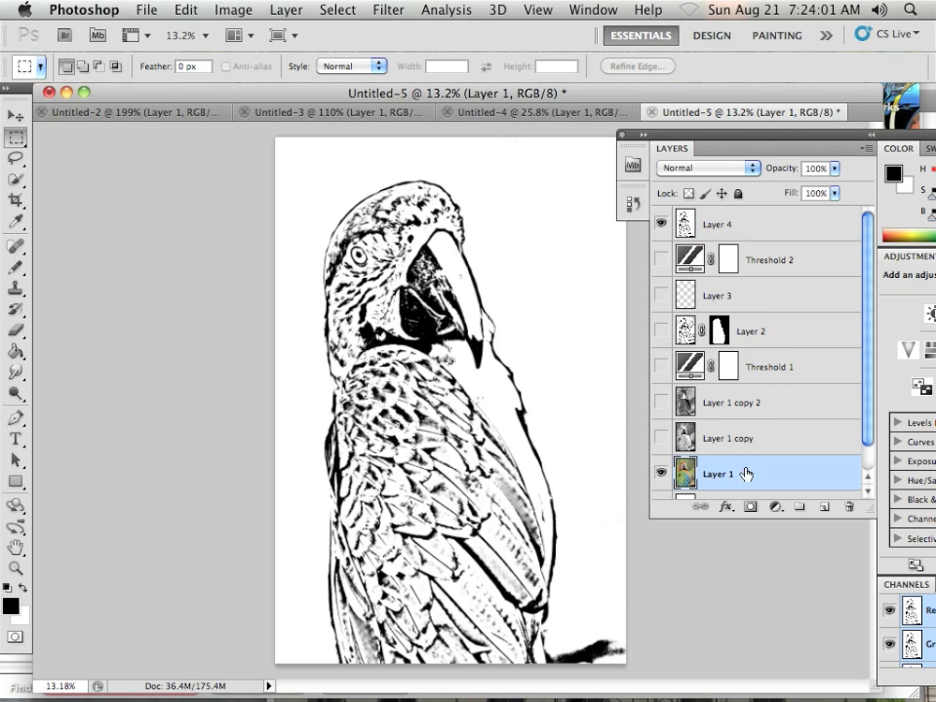
click(763, 224)
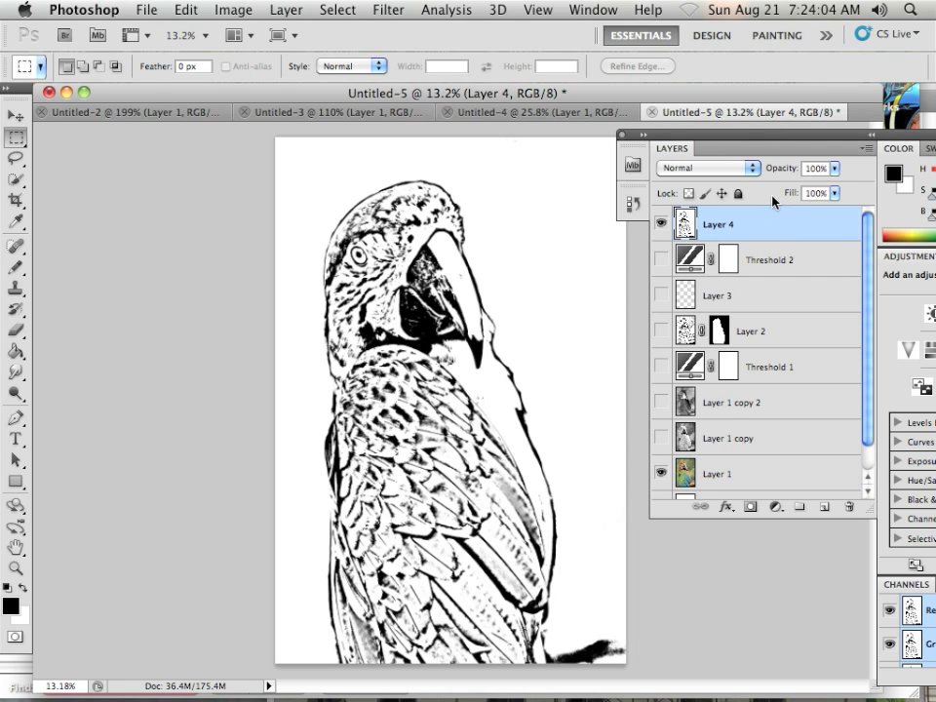
click(834, 170)
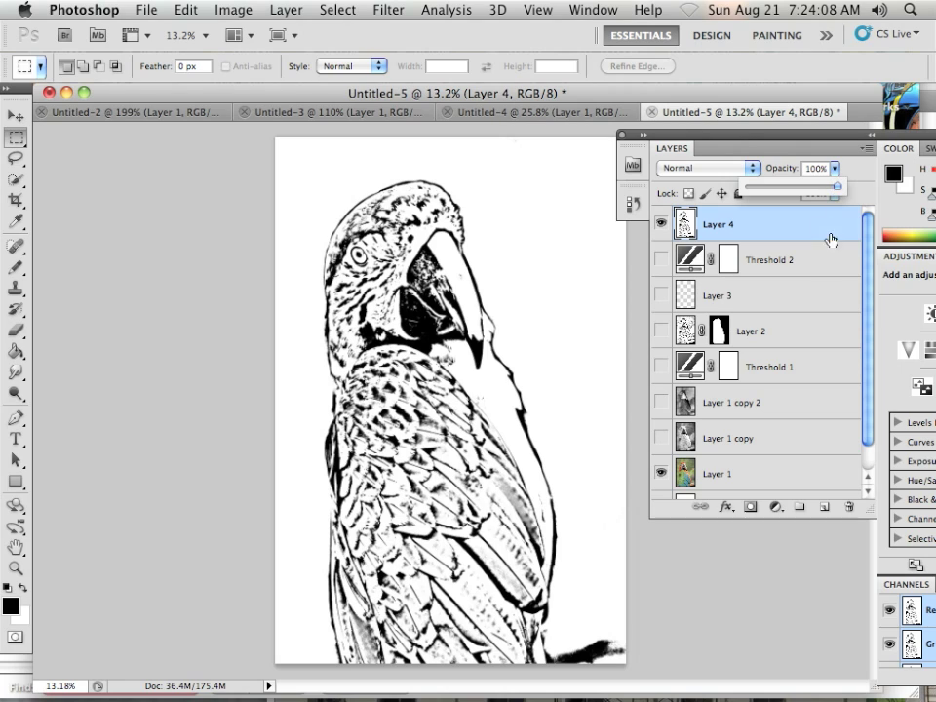
Duplicate the color photo on Layer 1 and move the copy to the top of the layer stack.
click(791, 473)
drag(809, 490, 823, 506)
drag(768, 441, 739, 197)
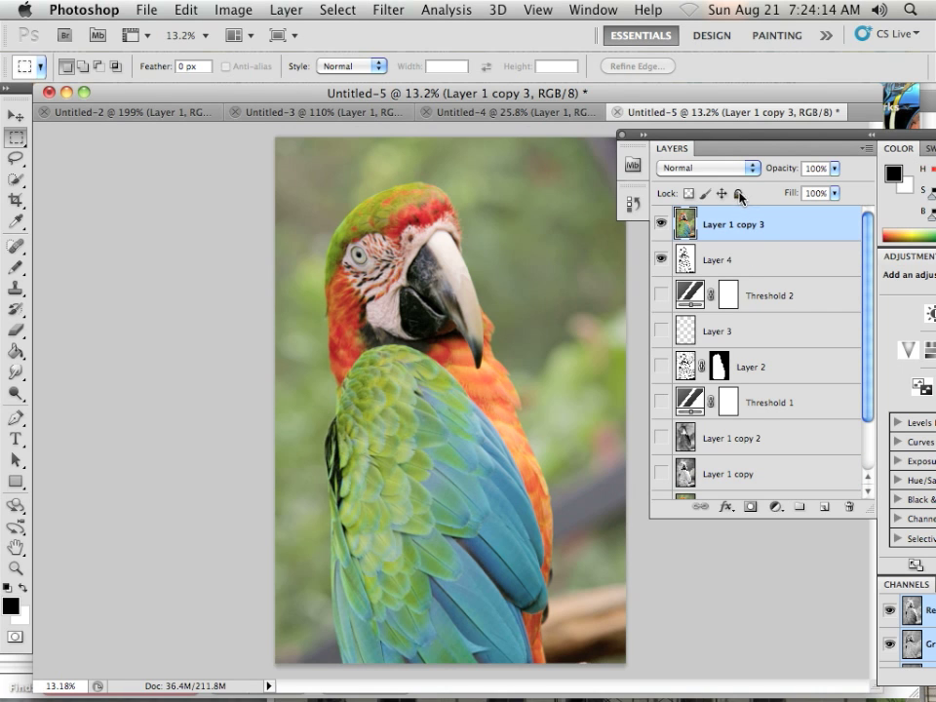
Try the Soft Light and Overlay blending modes on the color photo copy above the line art.
click(749, 173)
click(706, 354)
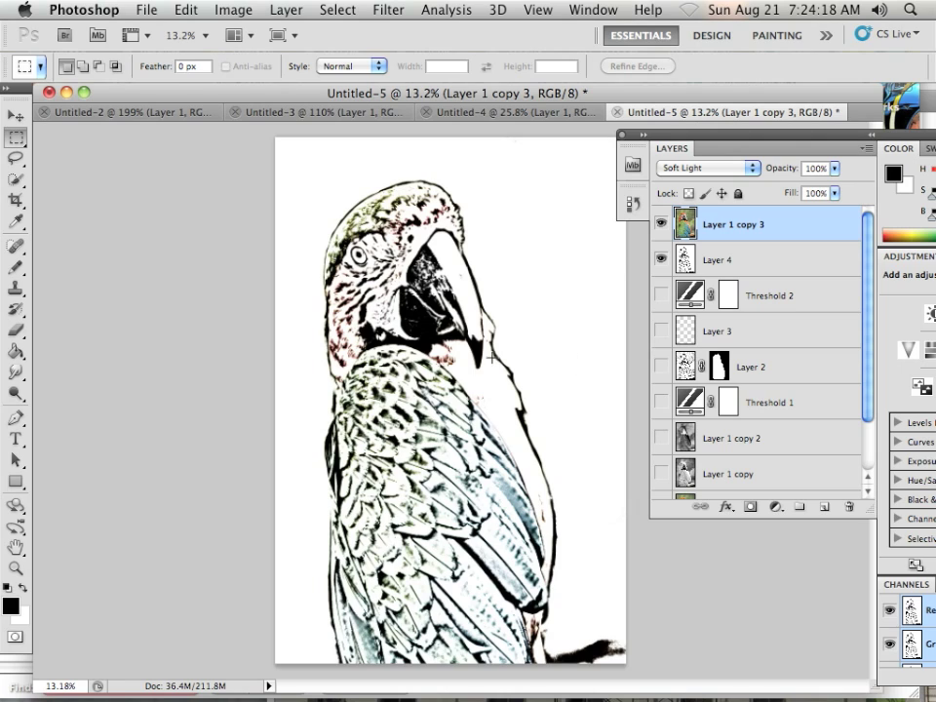
scroll(455, 350, up, 5)
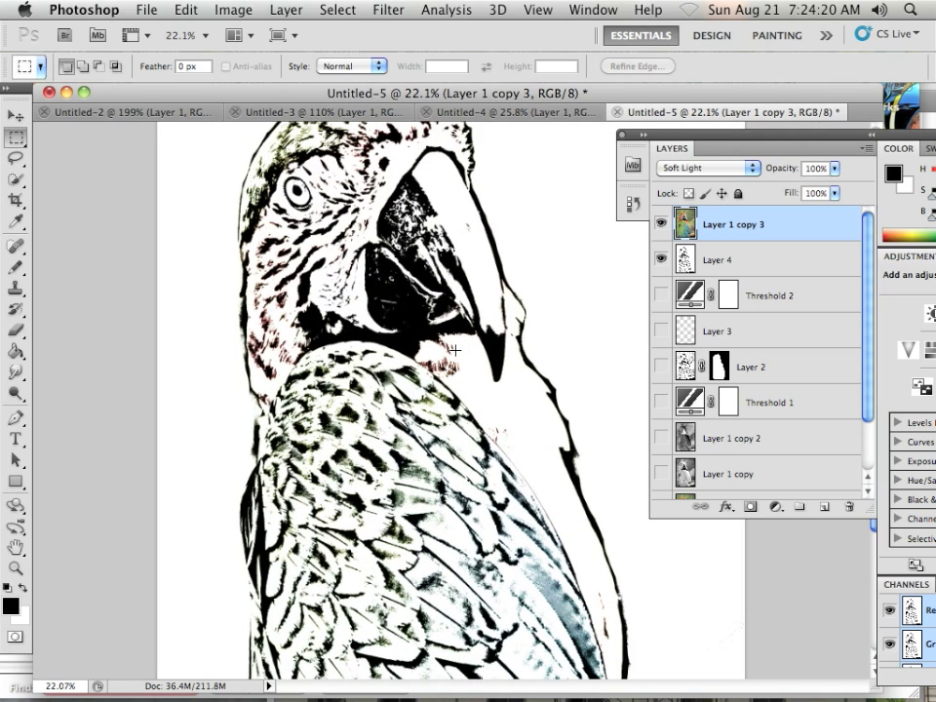
scroll(456, 350, up, 1)
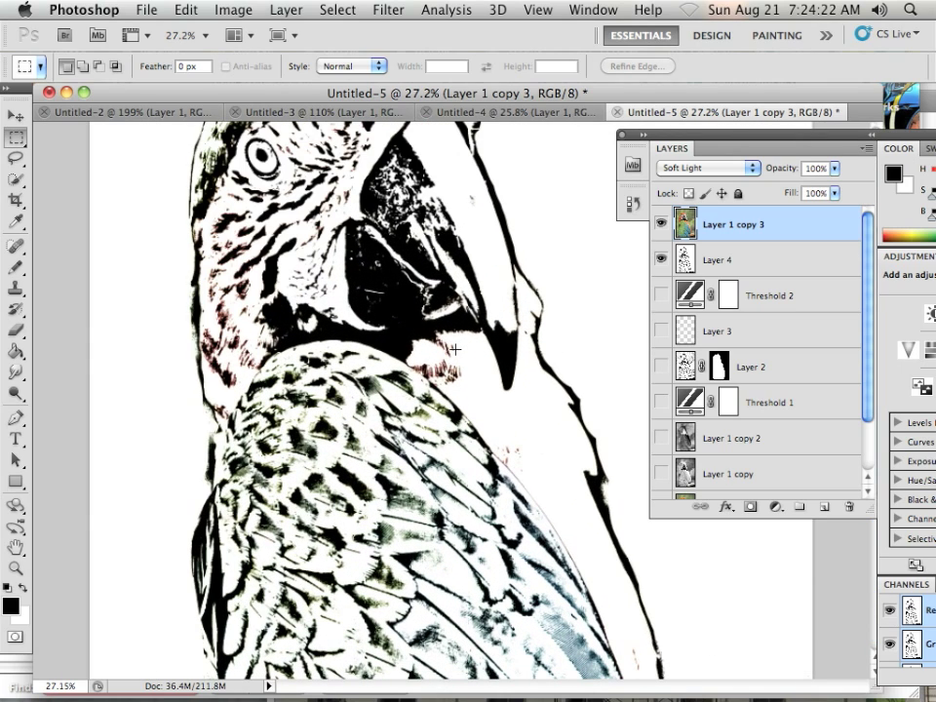
scroll(456, 350, down, 2)
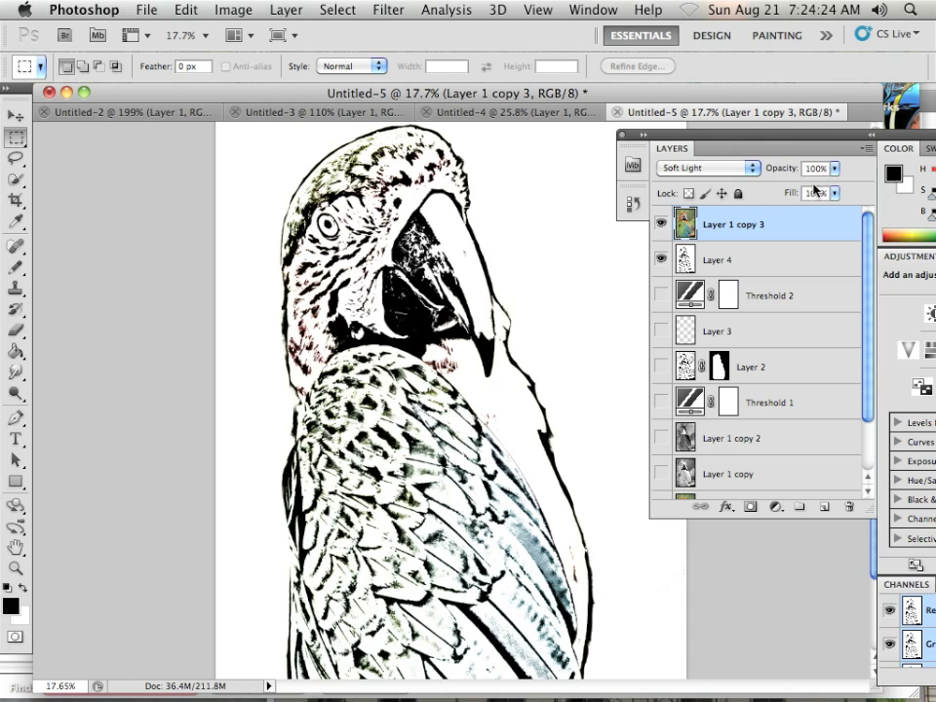
click(716, 172)
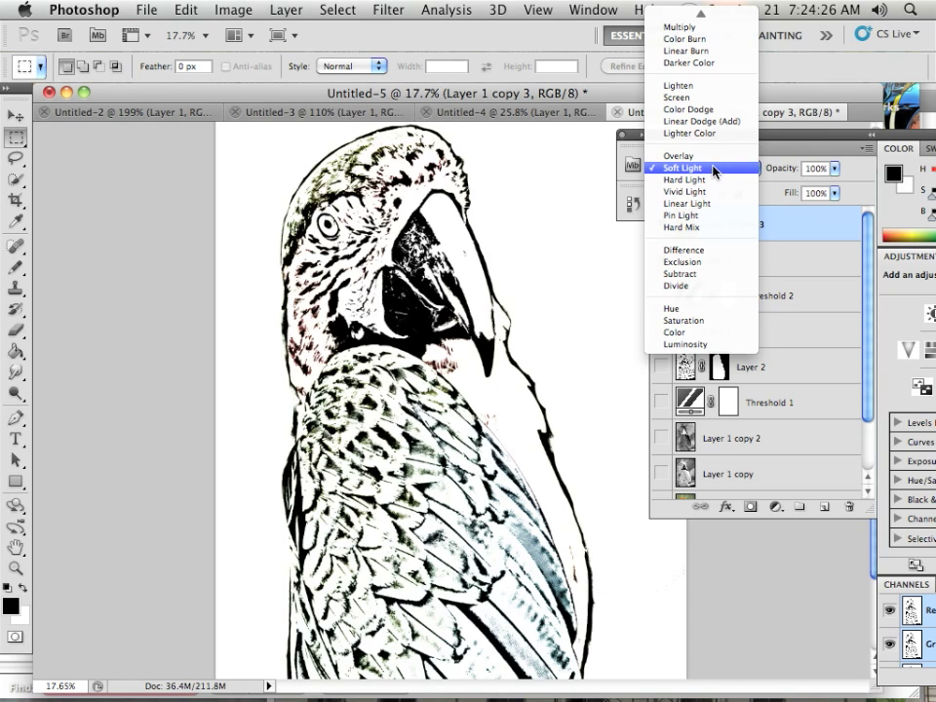
click(707, 156)
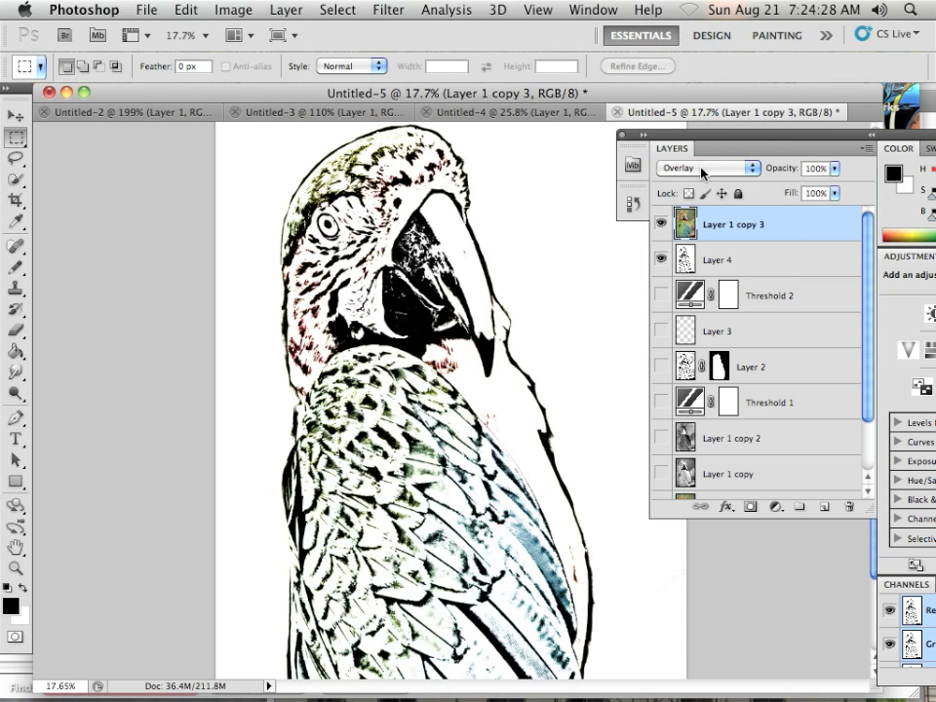
Set the color photo copy's blending mode to Multiply and reduce its opacity to 46%.
click(704, 172)
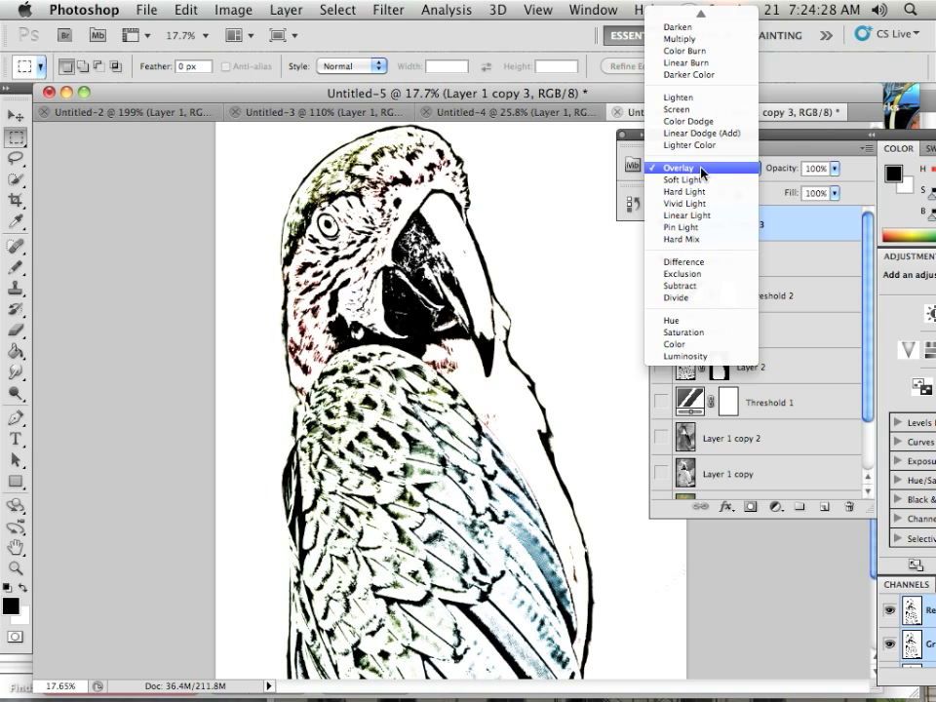
click(682, 41)
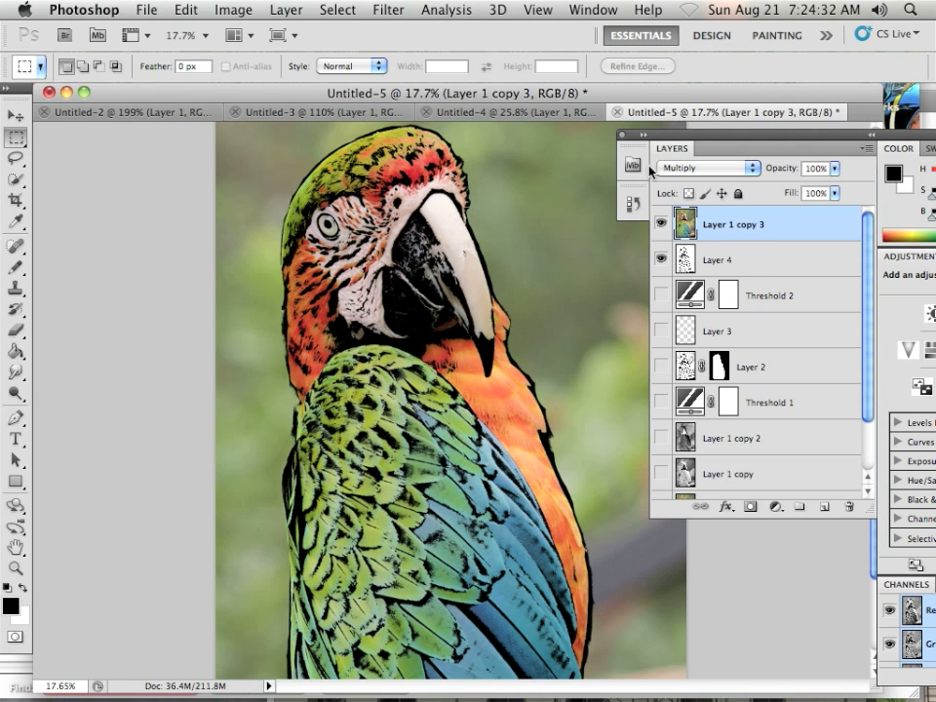
scroll(537, 274, down, 3)
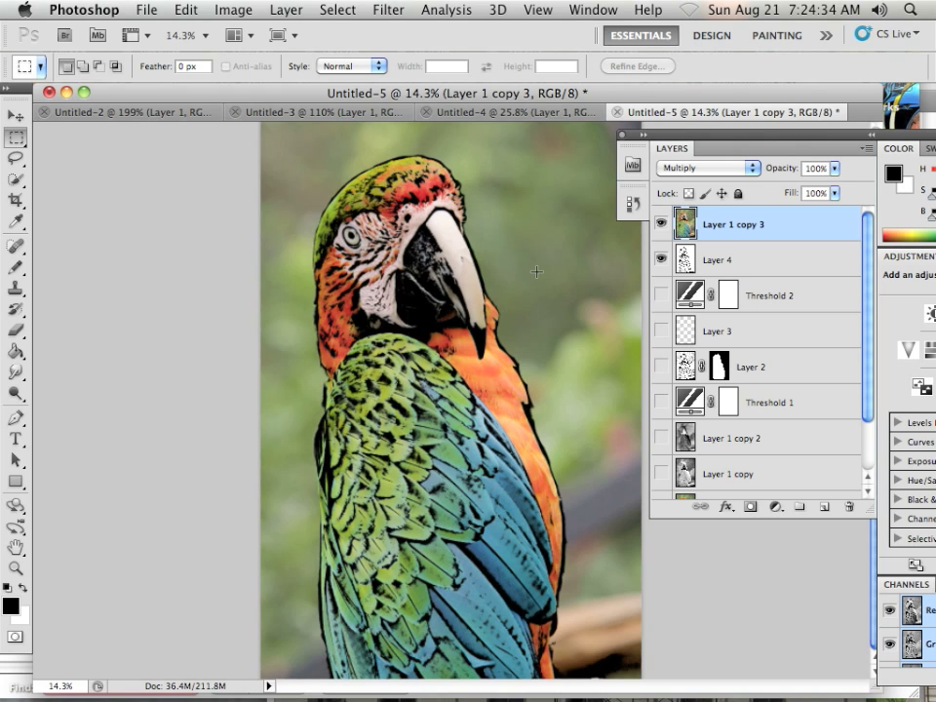
scroll(535, 272, up, 3)
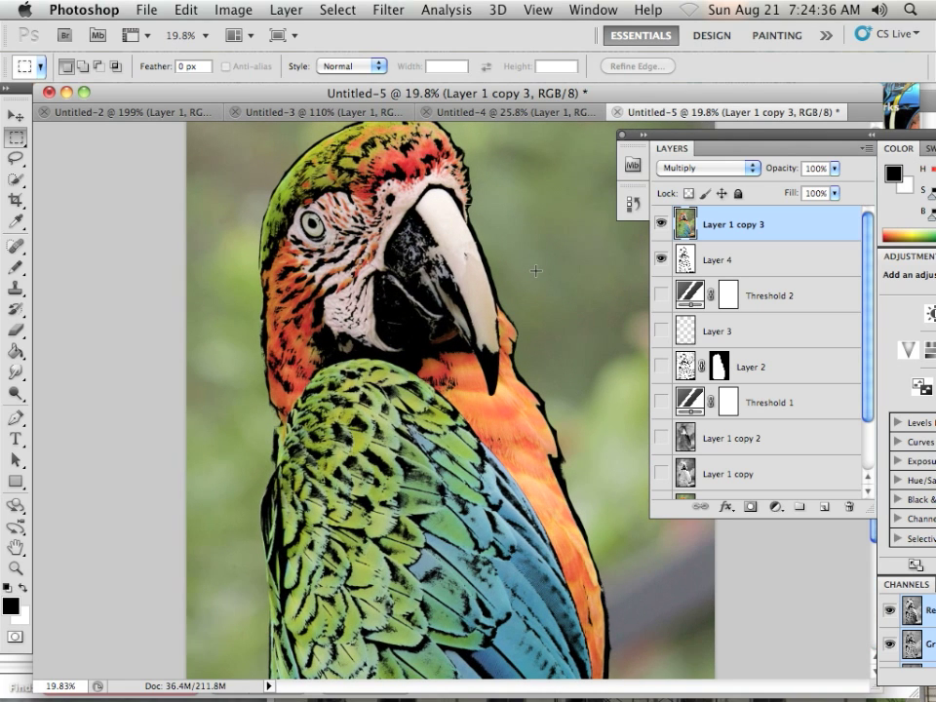
drag(831, 182, 787, 191)
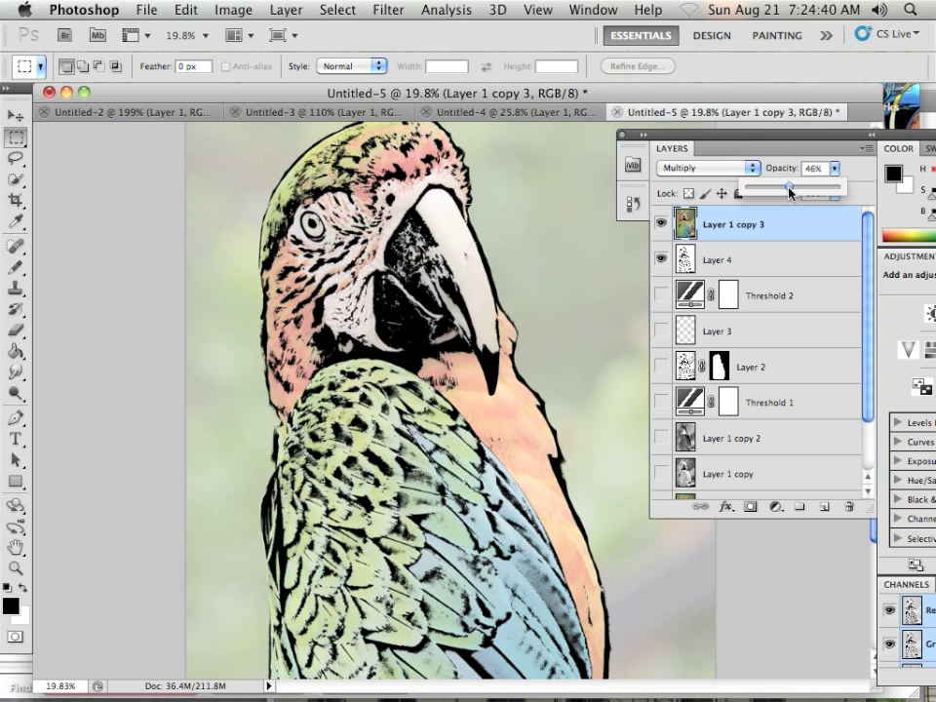
scroll(515, 325, down, 2)
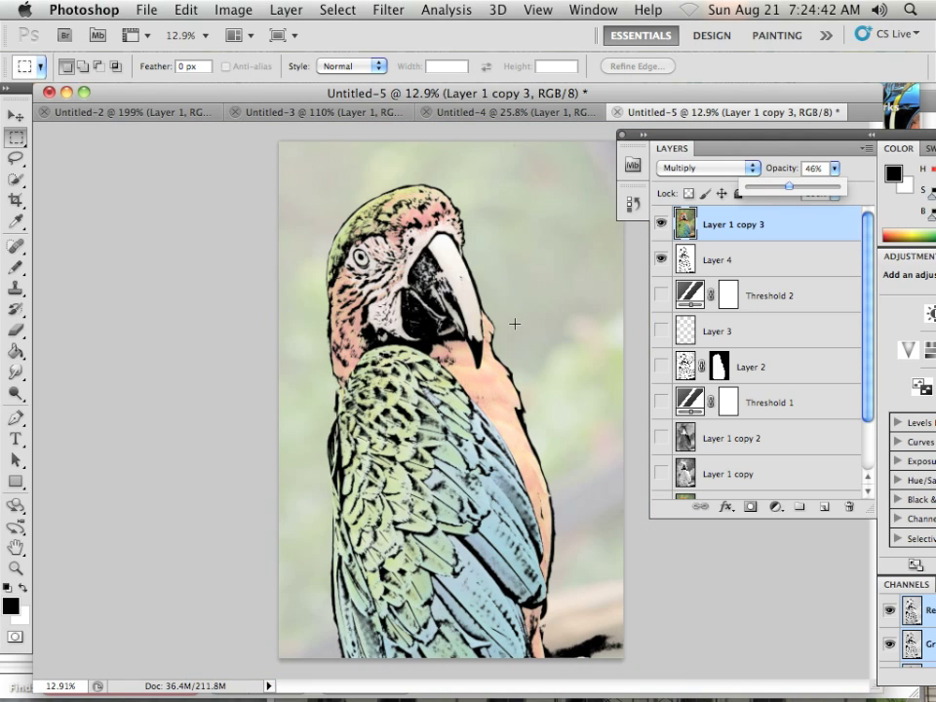
scroll(515, 323, up, 1)
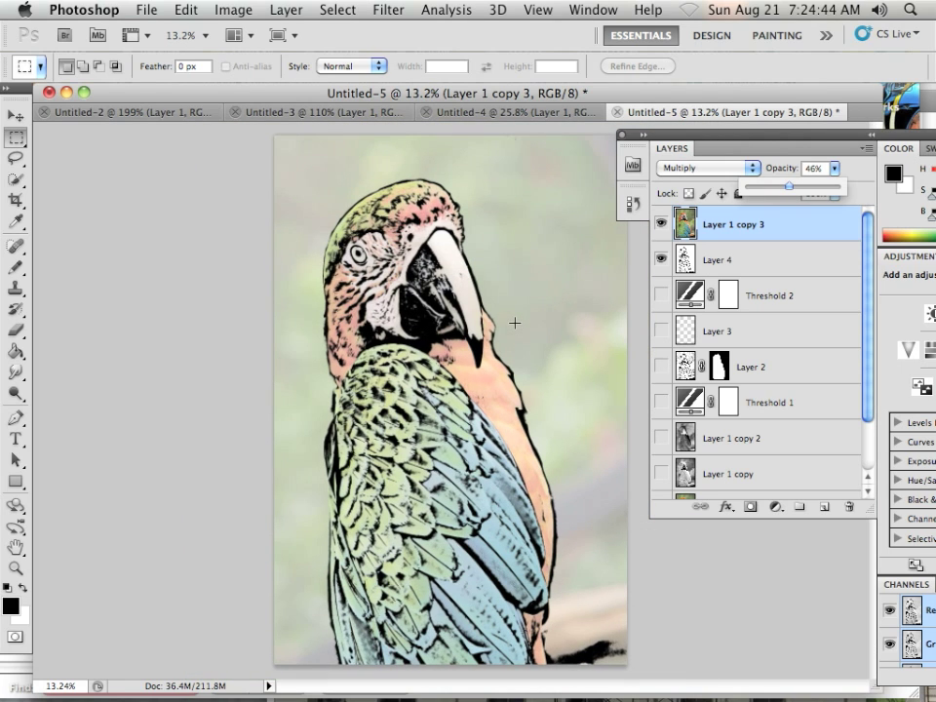